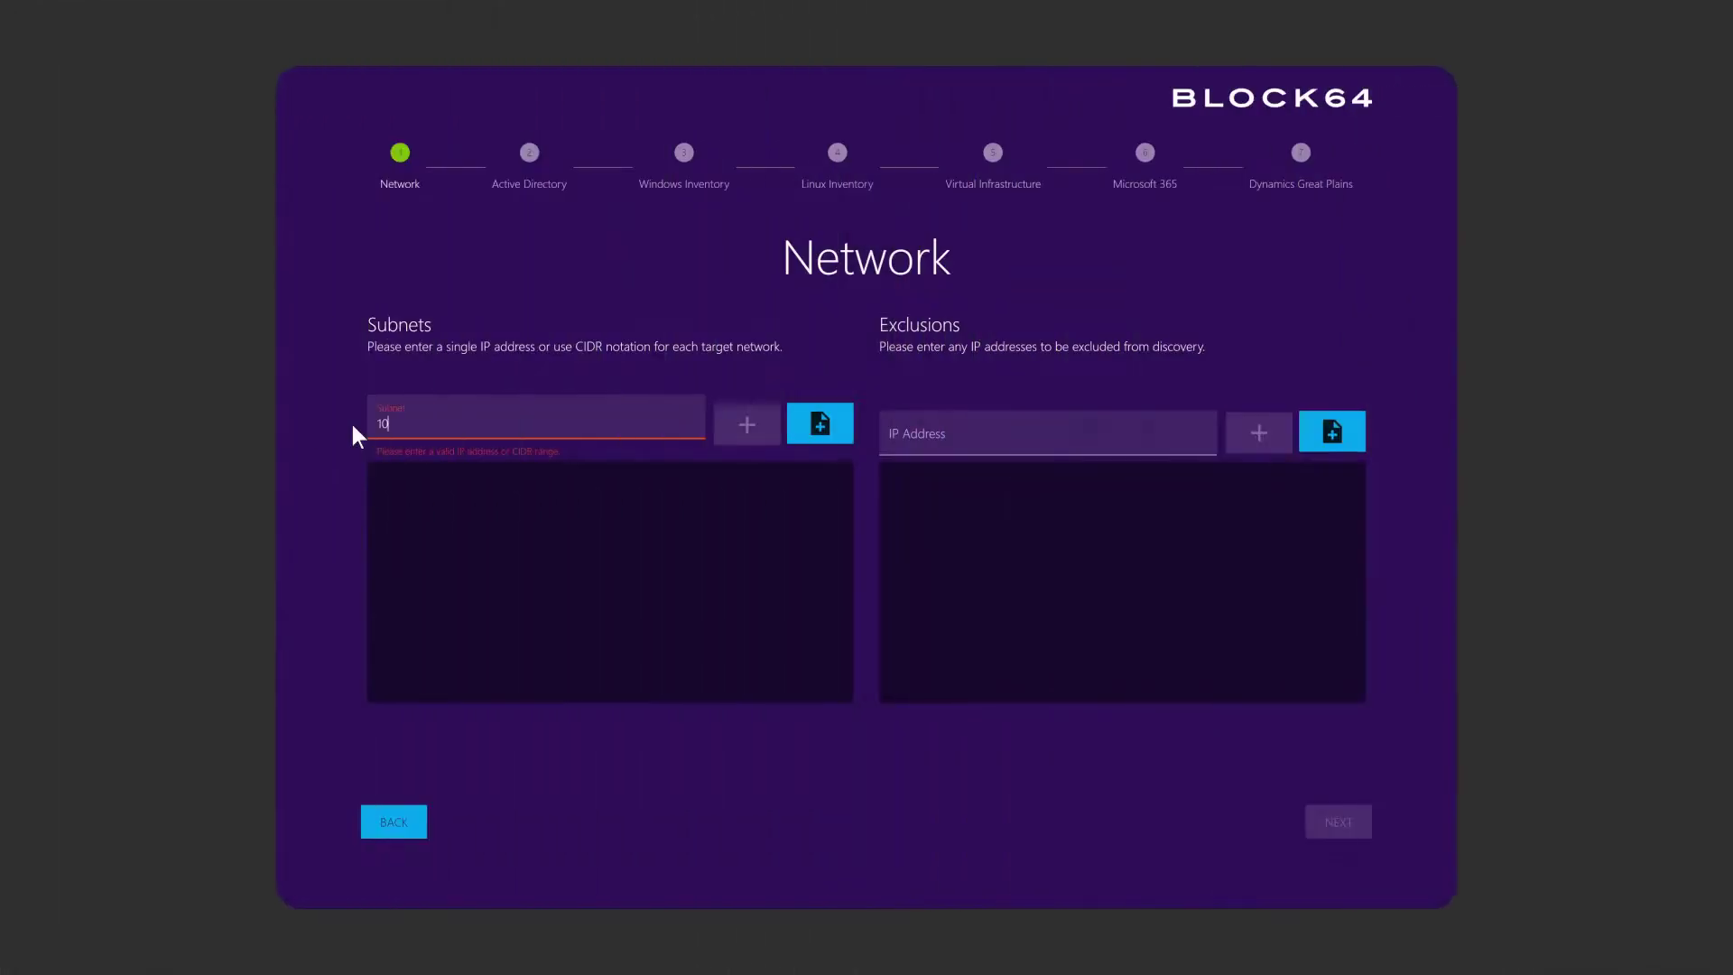
{"action": "type", "text": ".13"}
{"action": "type", "text": ".0"}
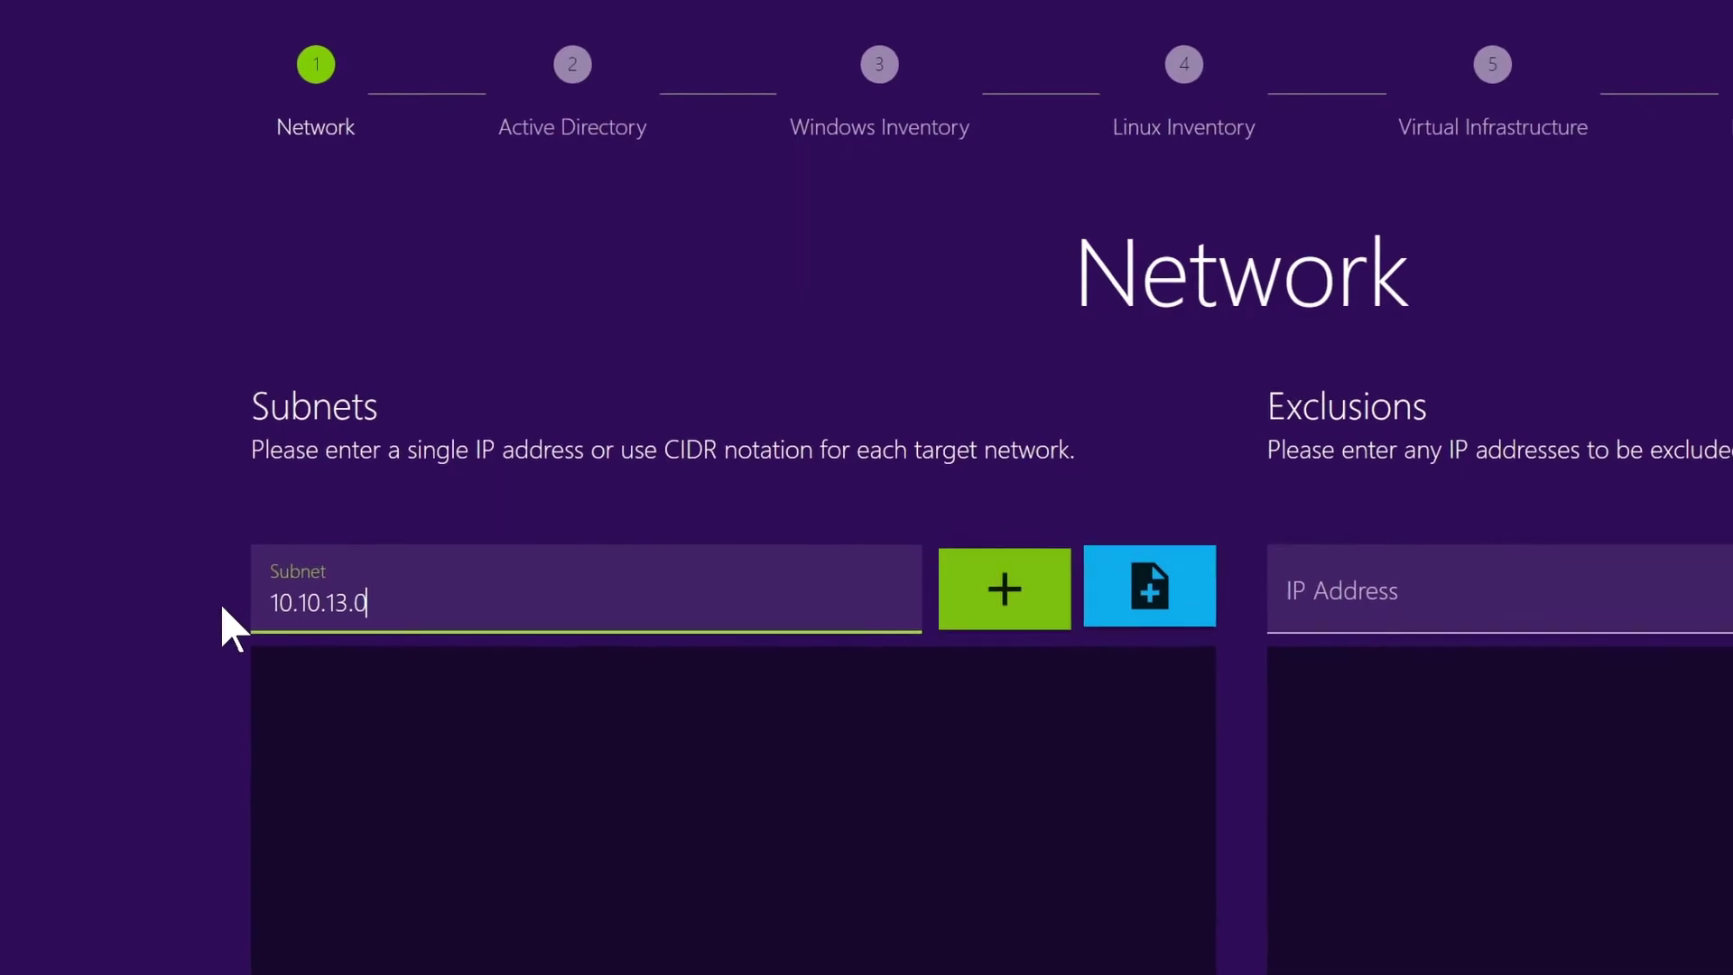
{"action": "type", "text": "/24"}
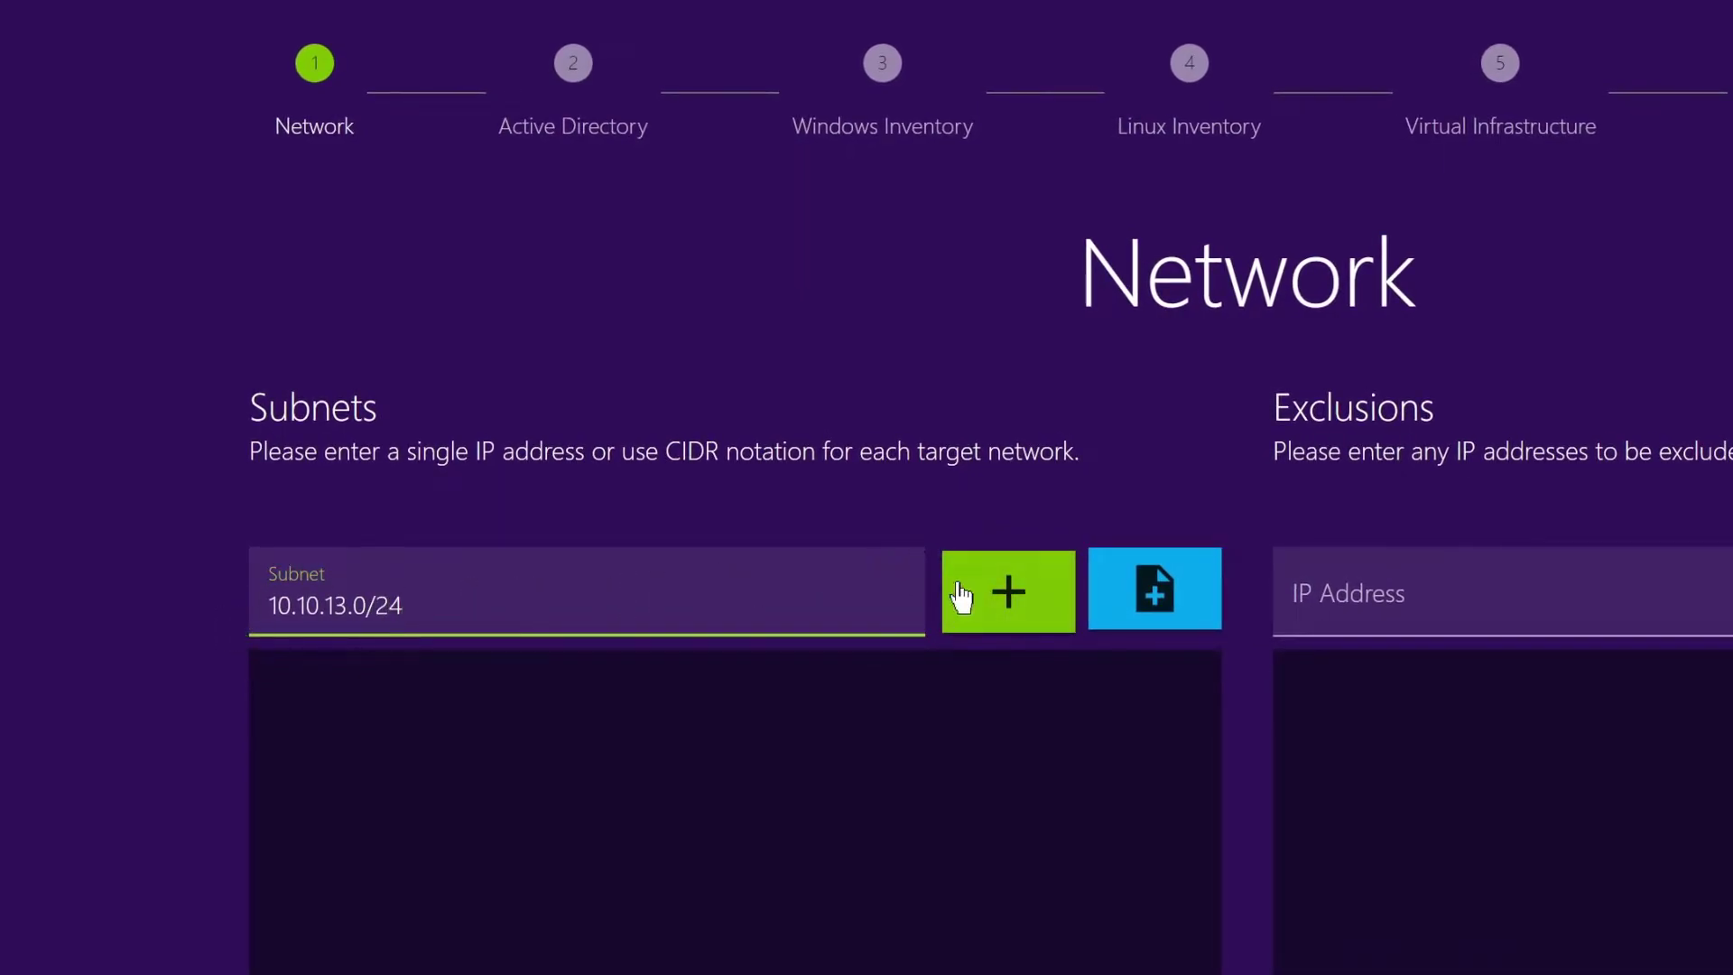
- Add subnet 10.10.13.0/24 to the discovery target list
{"action": "left_click", "coordinate": [989, 613]}
{"action": "type", "text": "192.168.137.0/24"}
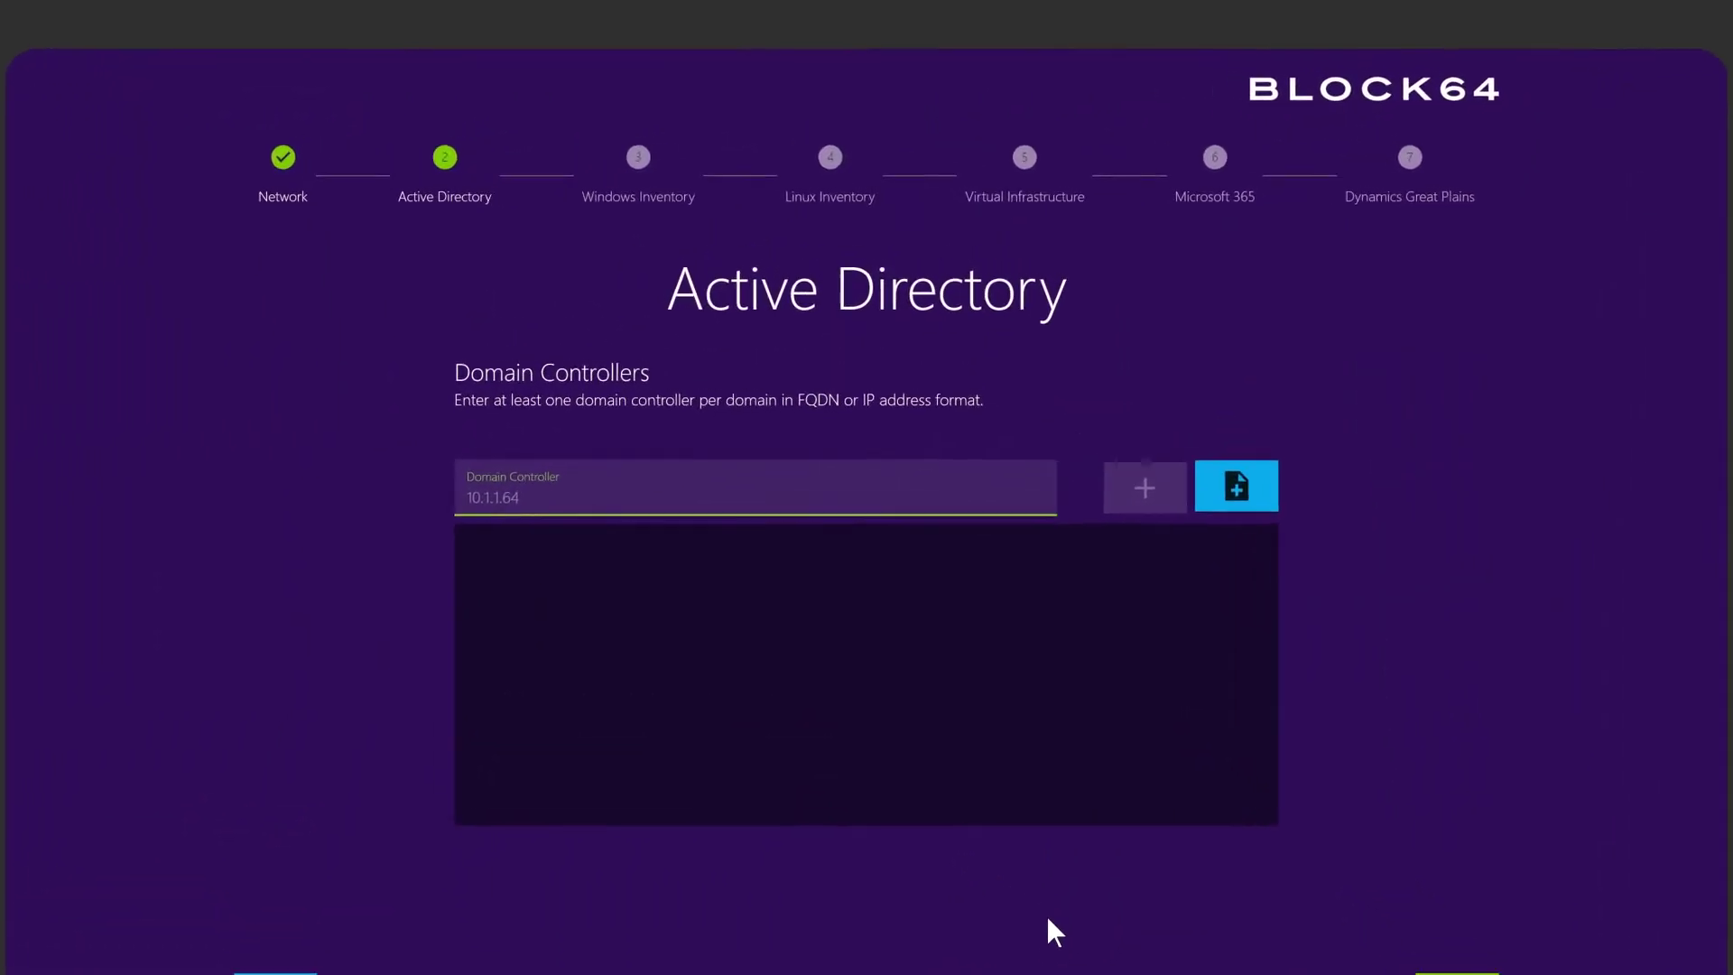
{"action": "type", "text": "1"}
{"action": "type", "text": "0.1"}
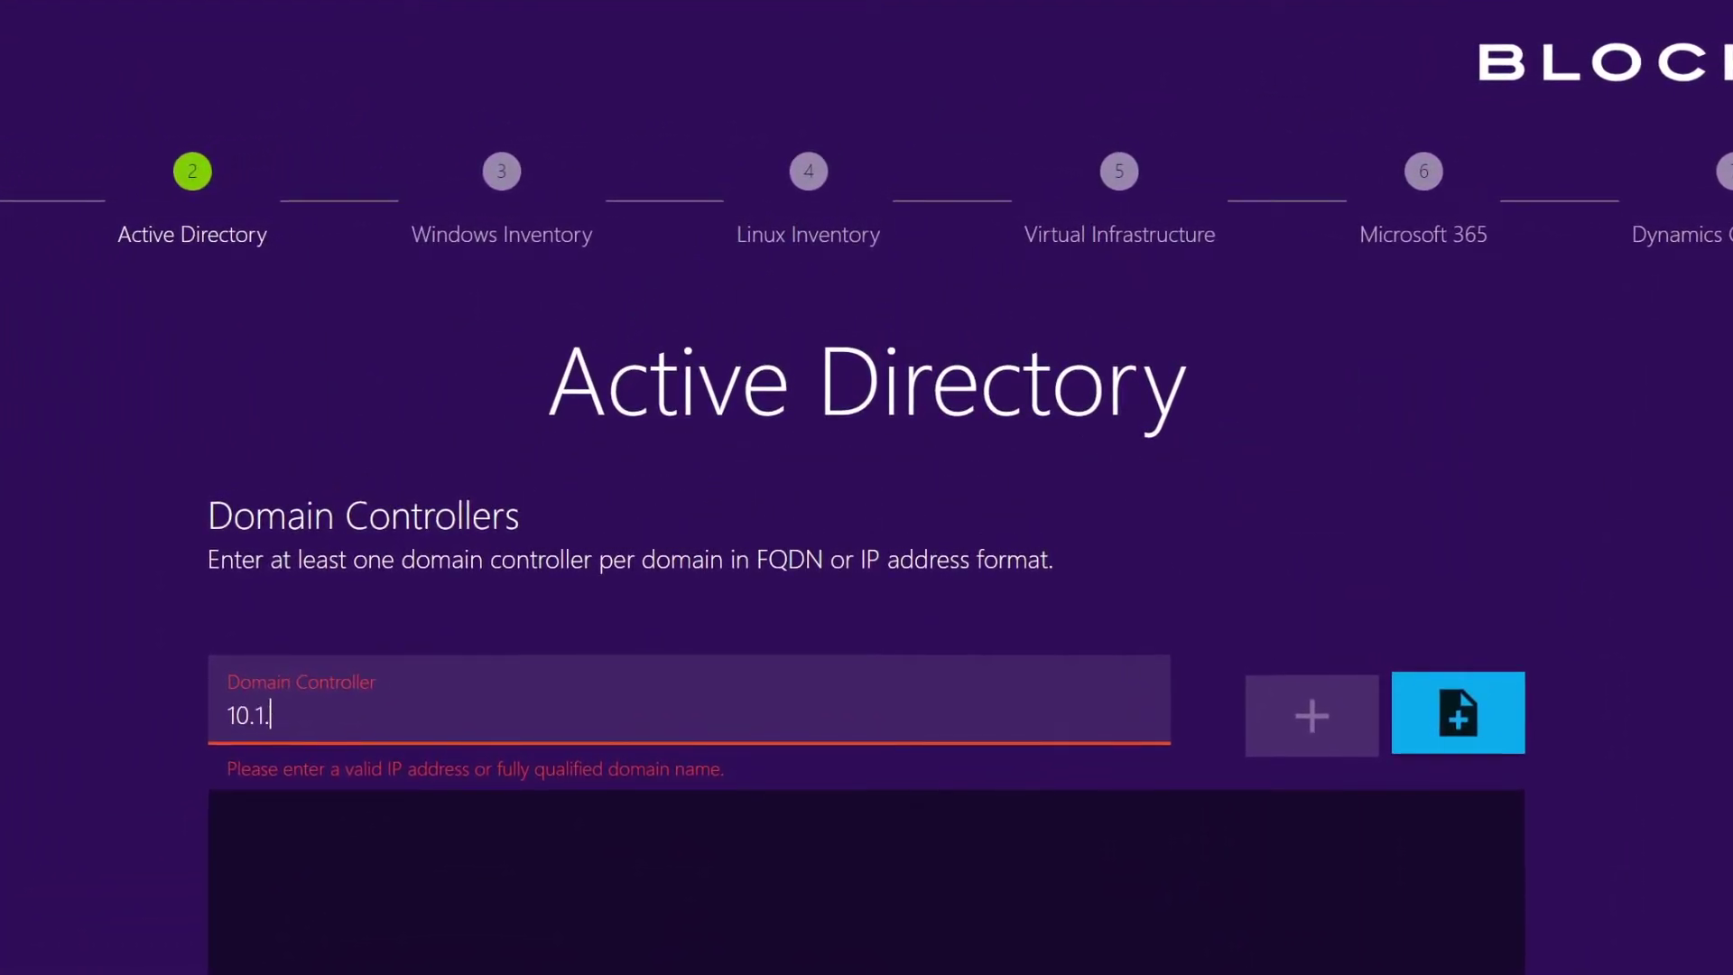
{"action": "type", "text": ".1.64"}
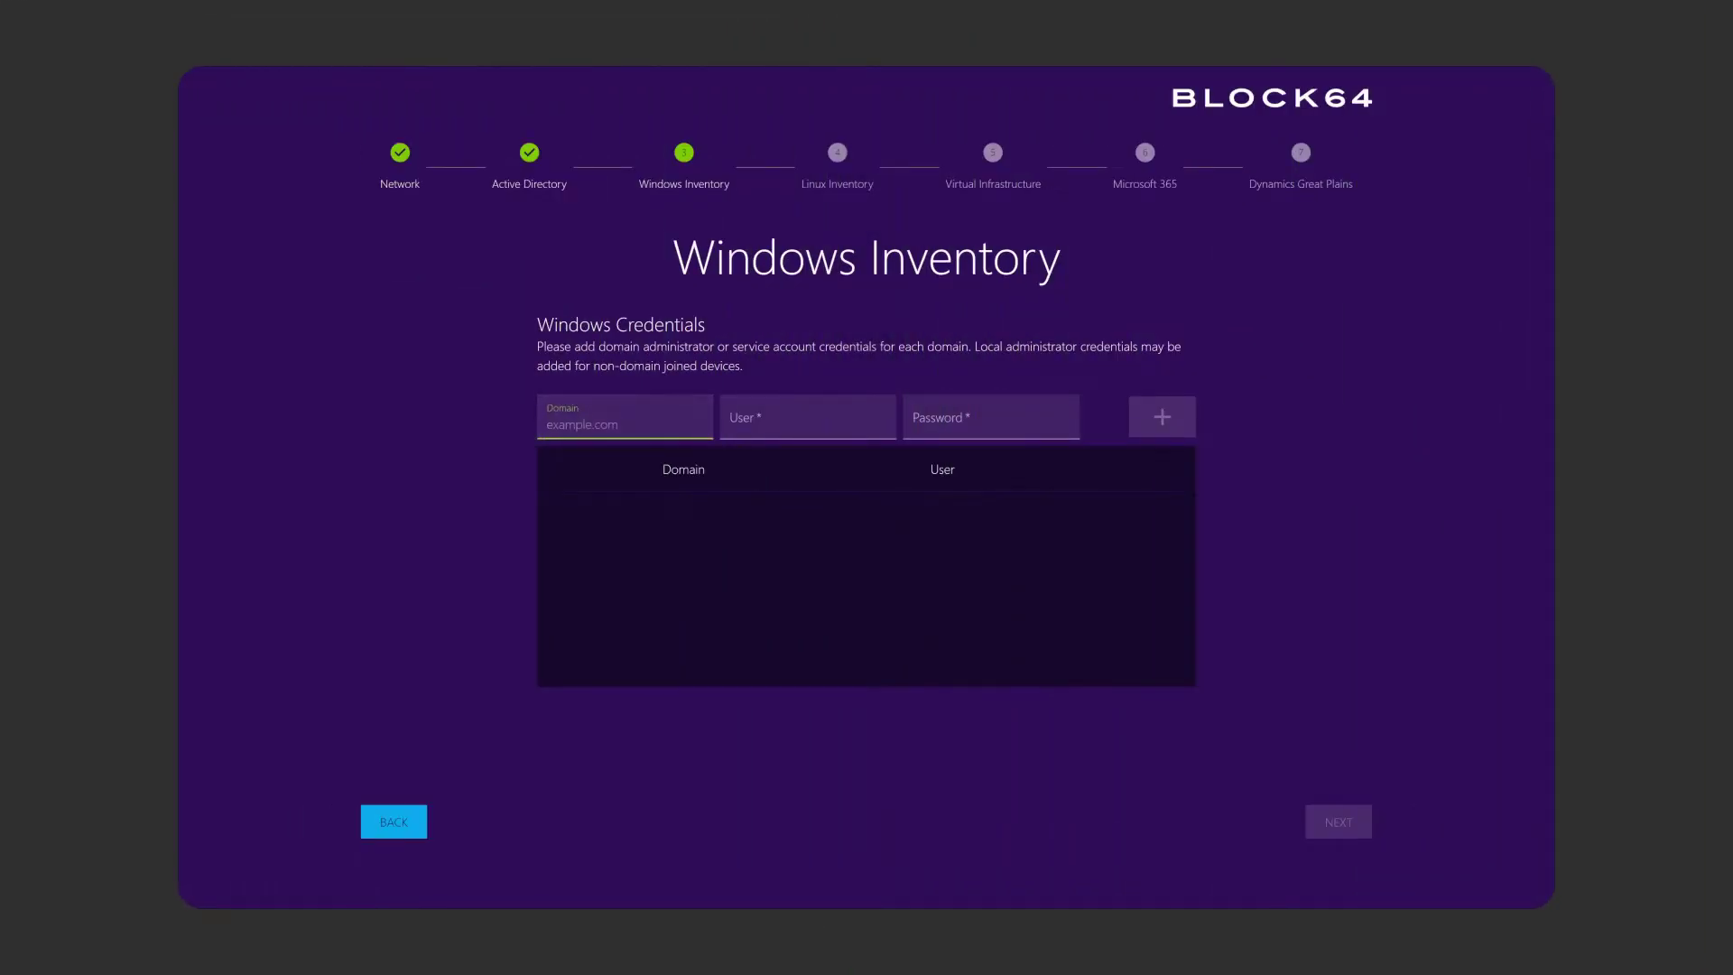
{"action": "type", "text": "example"}
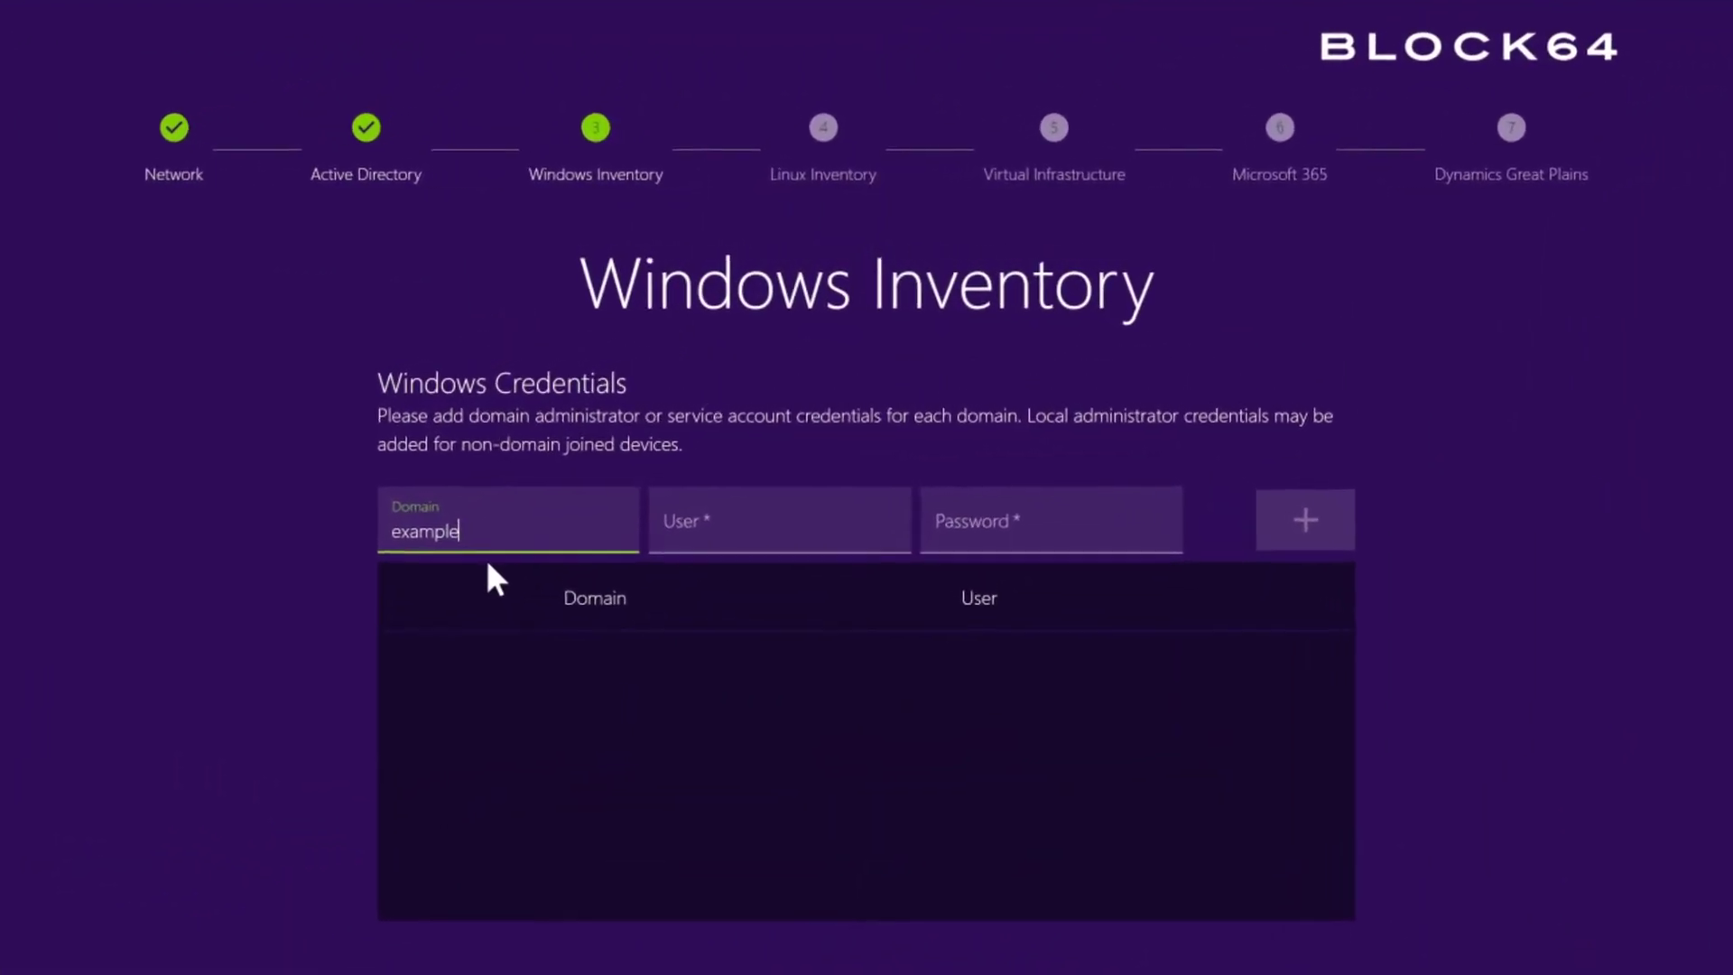
{"action": "type", "text": ".com"}
- Fill the Windows credential with domain example.com, user example-user and a password
{"action": "key", "text": "Tab"}
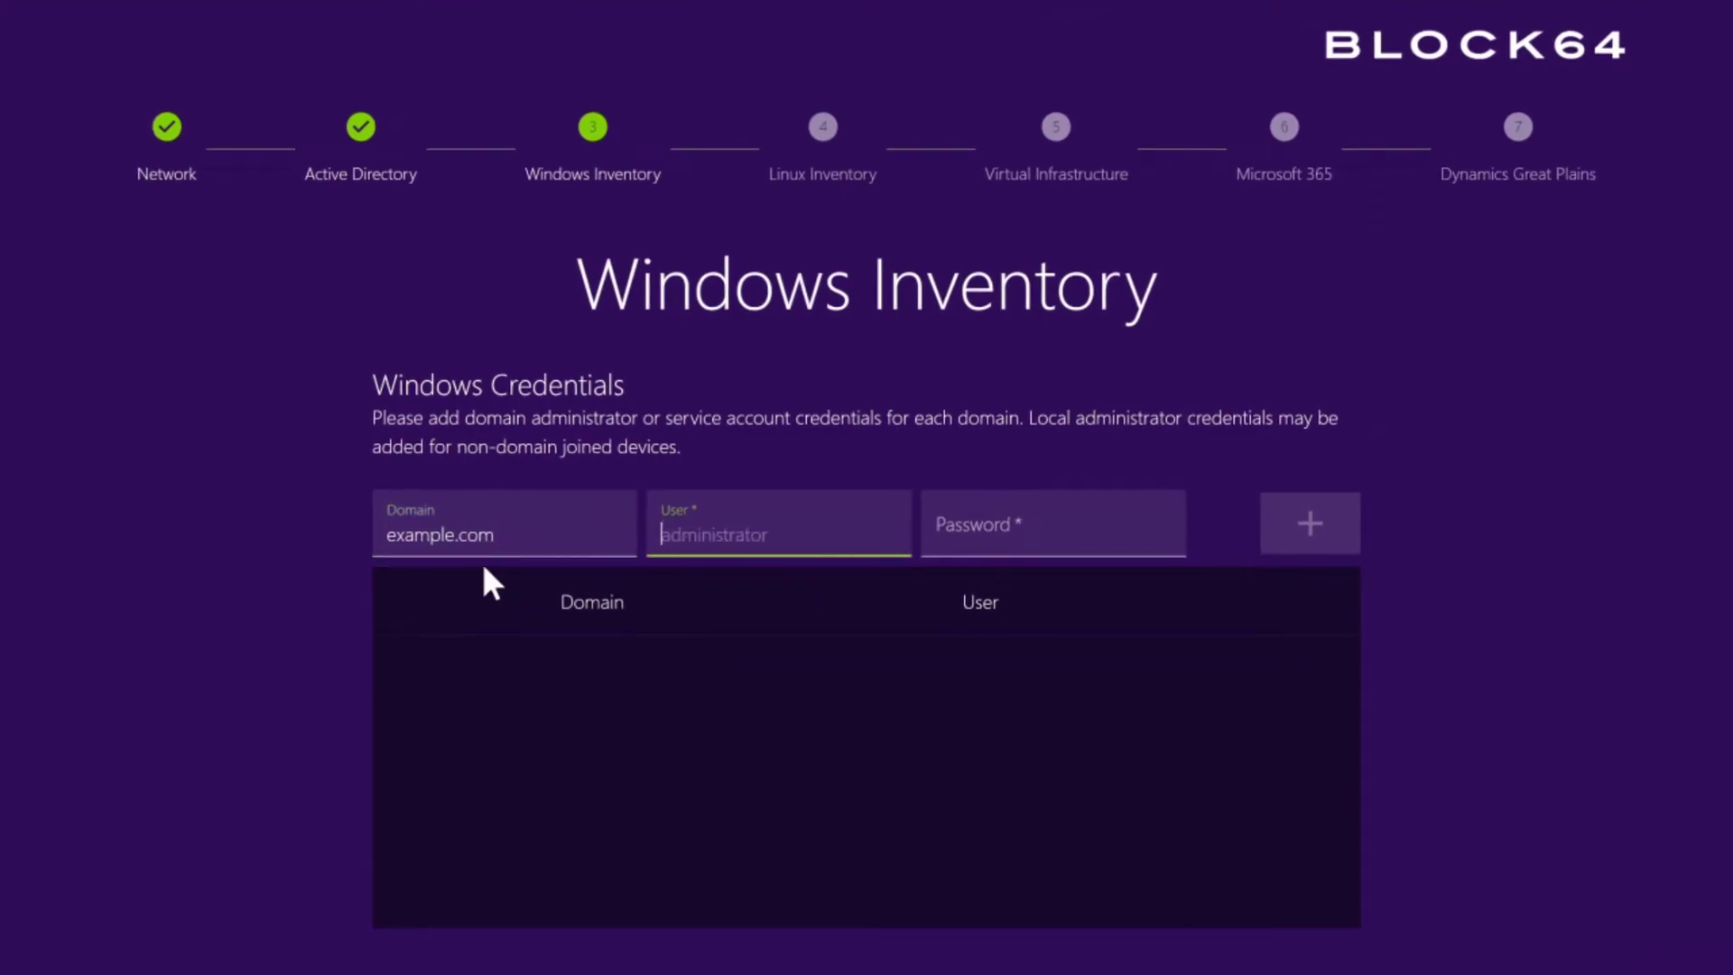
{"action": "type", "text": "exa"}
{"action": "type", "text": "mple-user"}
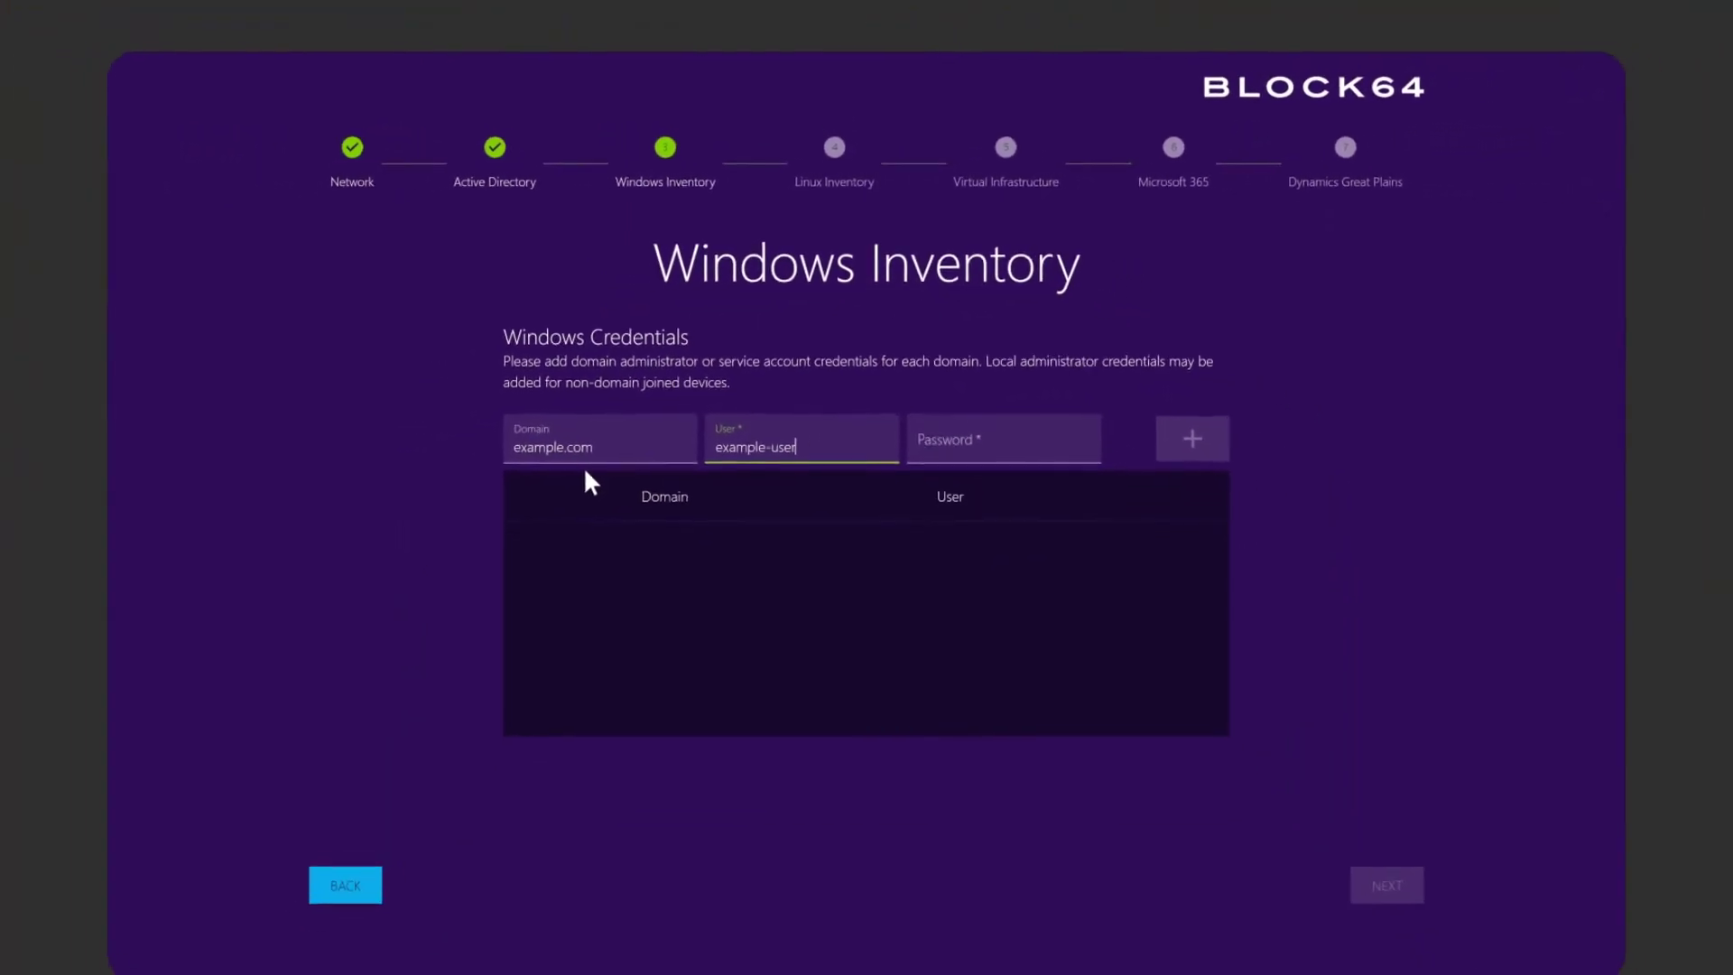
{"action": "key", "text": "Tab"}
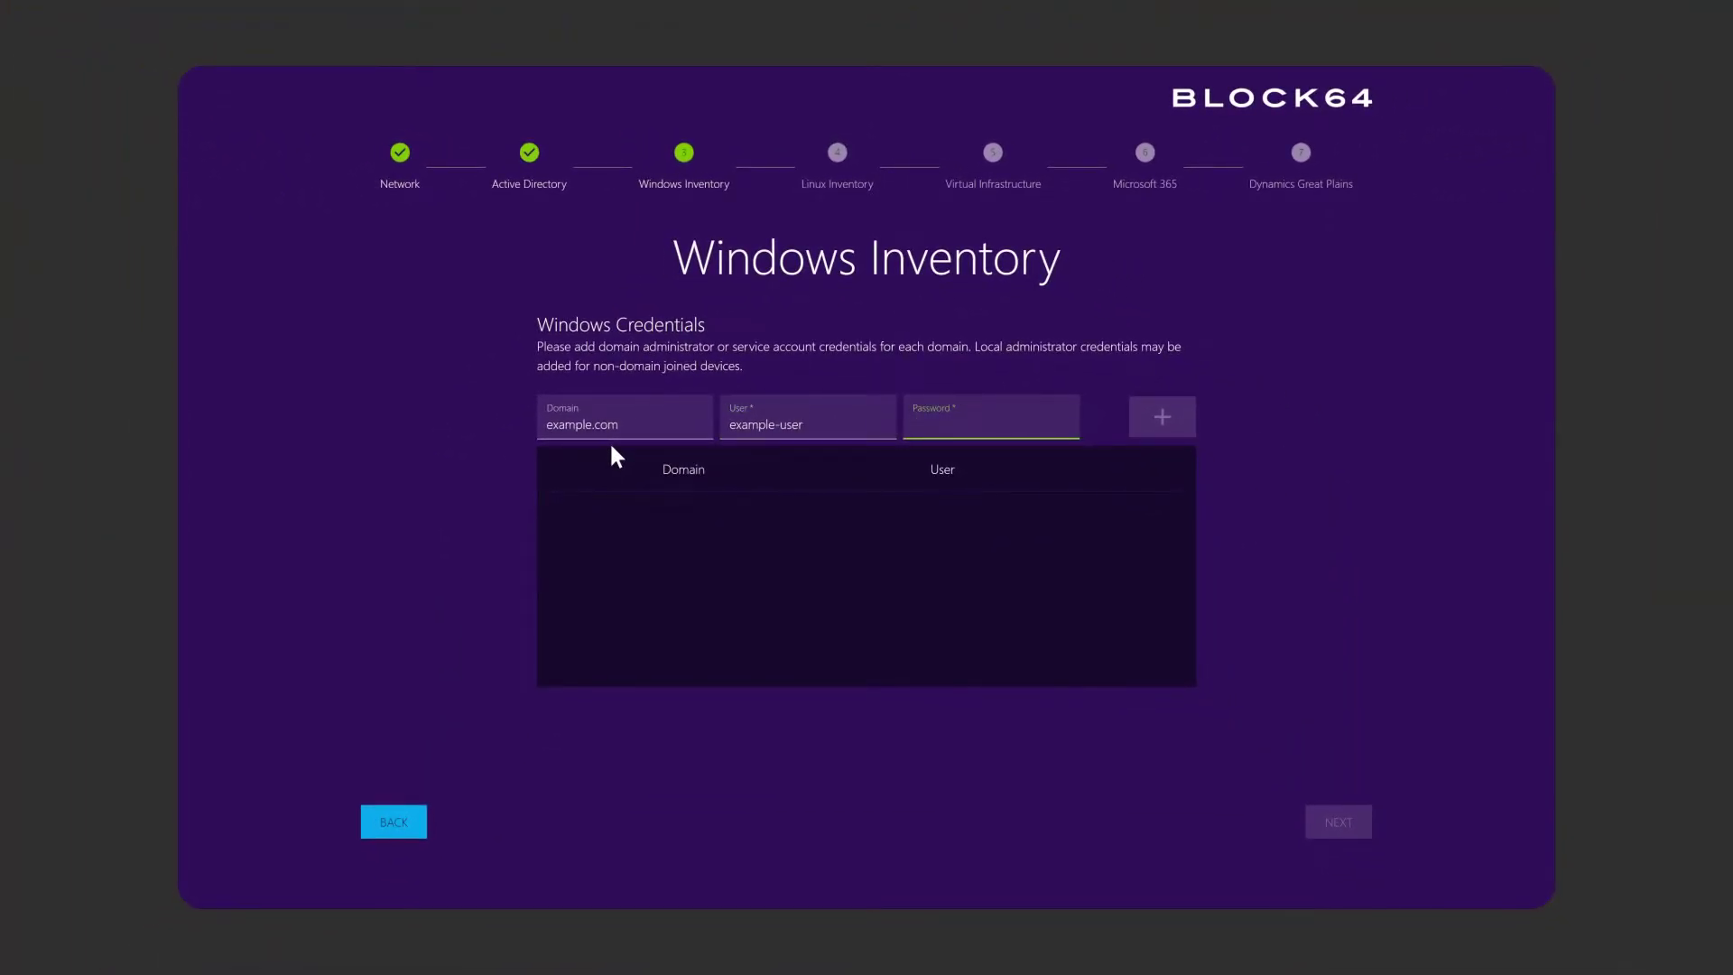
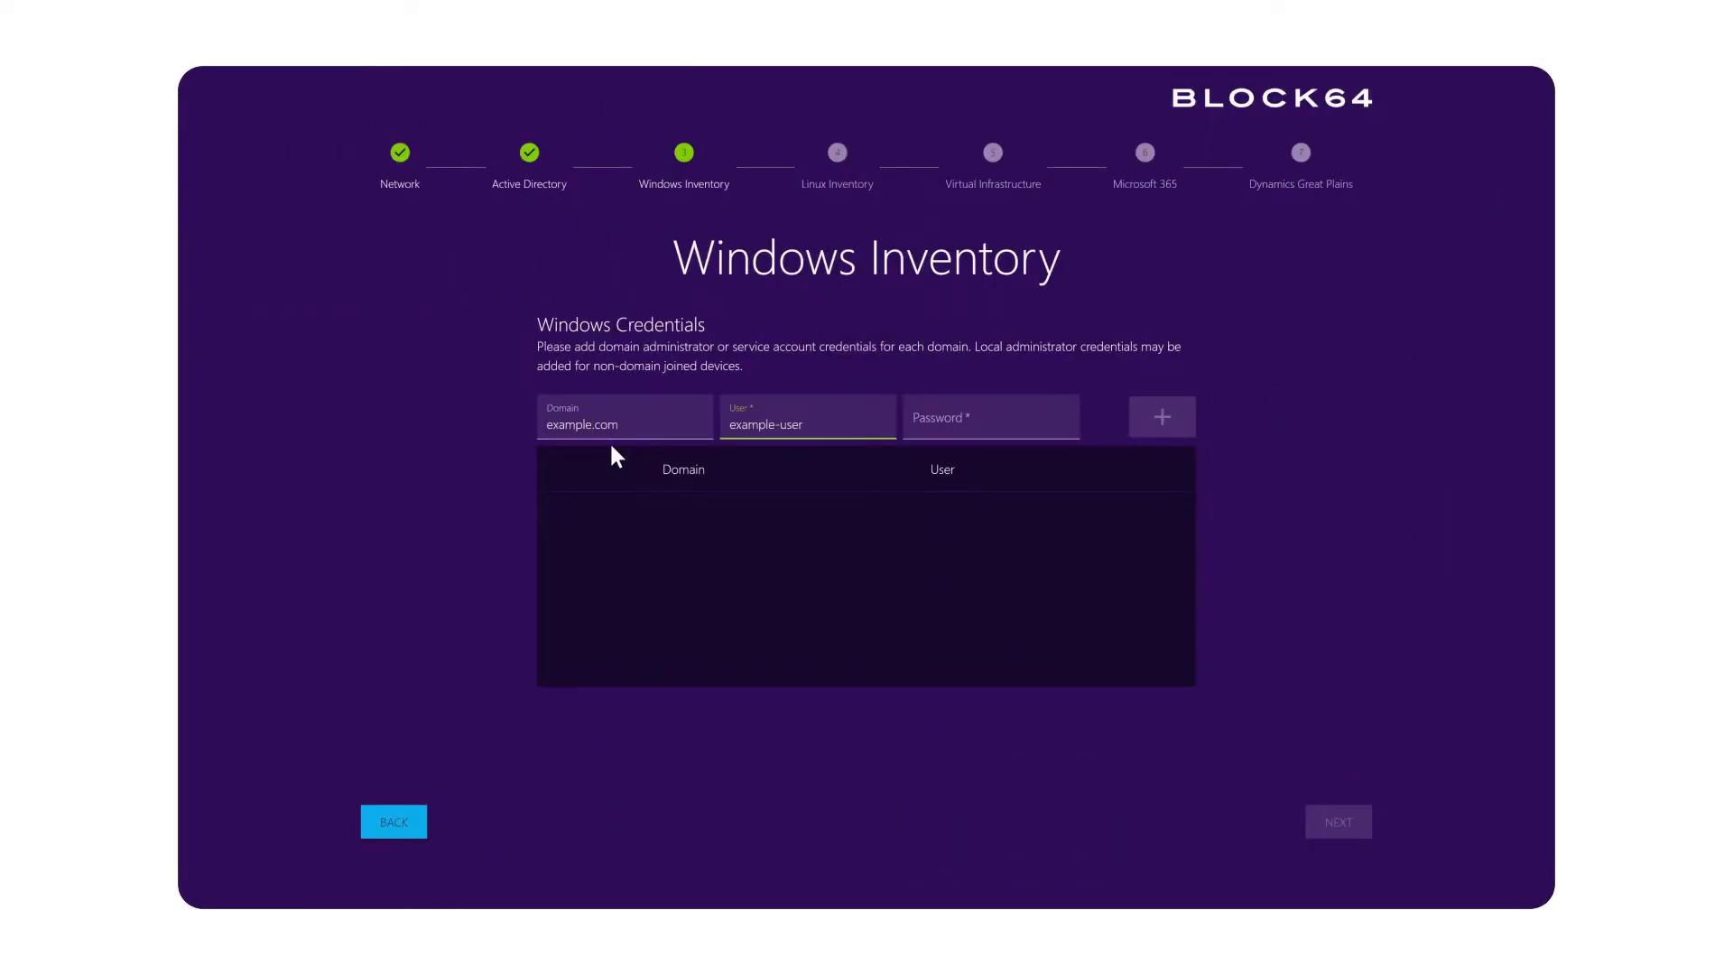
{"action": "key", "text": "Tab"}
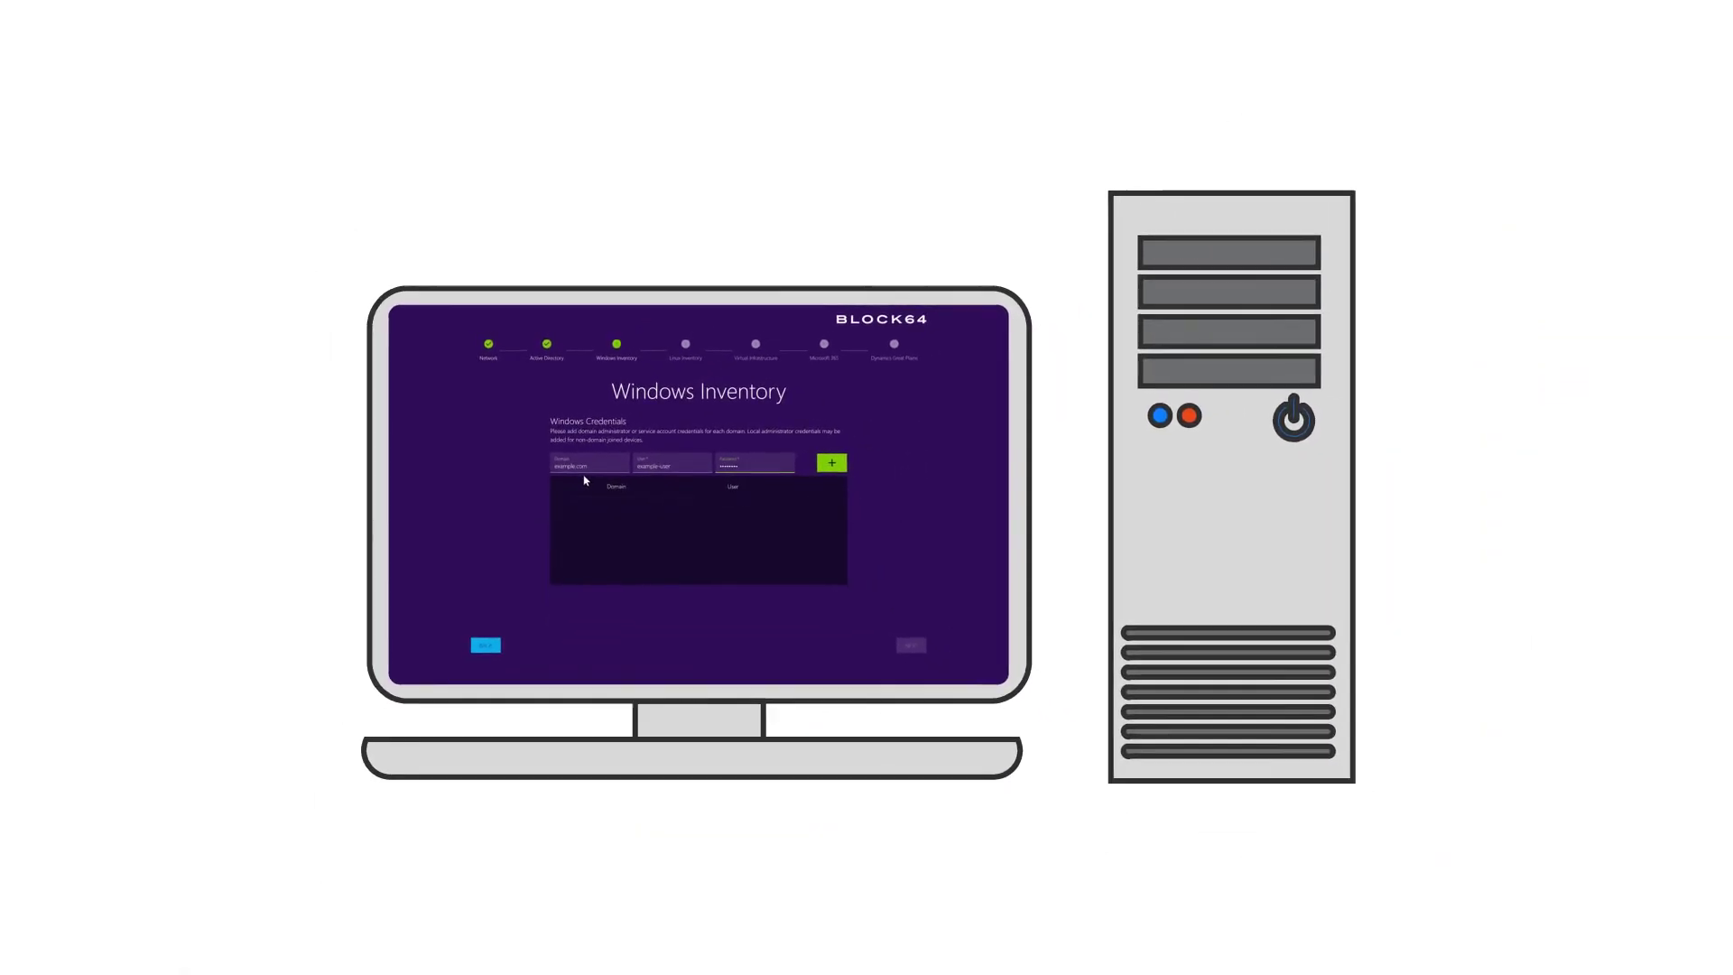
- Add the example.com / example-user Windows credential to the list
{"action": "left_click", "coordinate": [828, 464]}
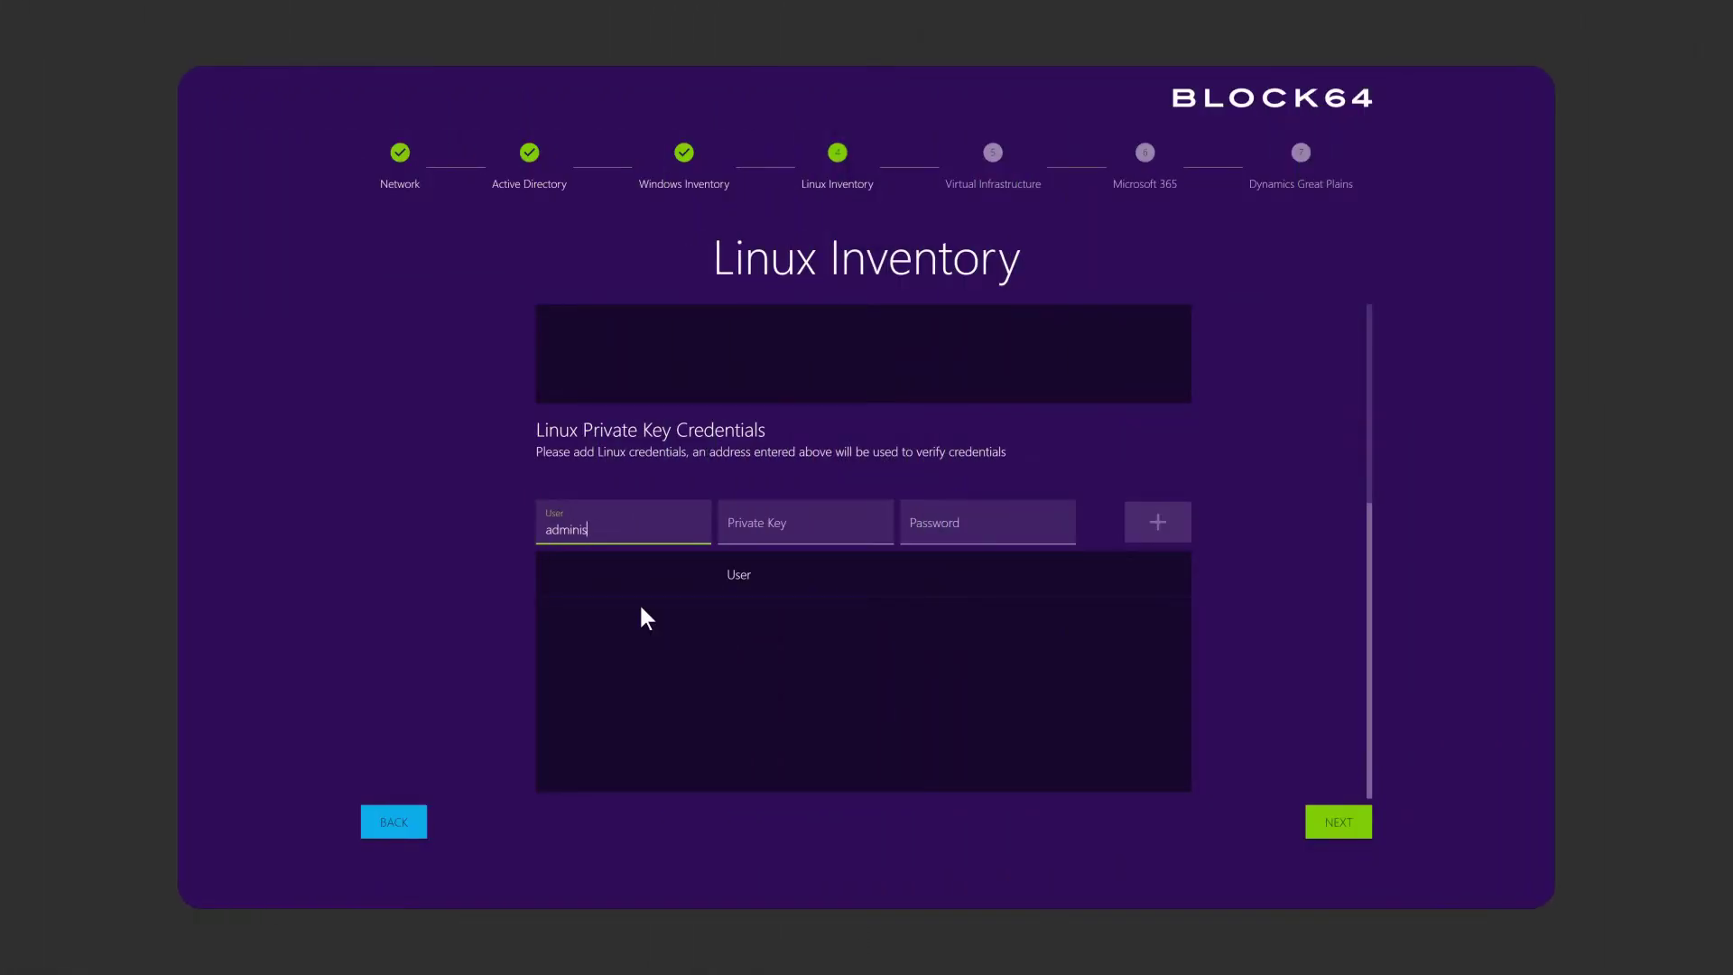
- Add an administrator Linux credential with private key and password to the Linux Inventory list
{"action": "key", "text": "Tab"}
{"action": "type", "text": "adm"}
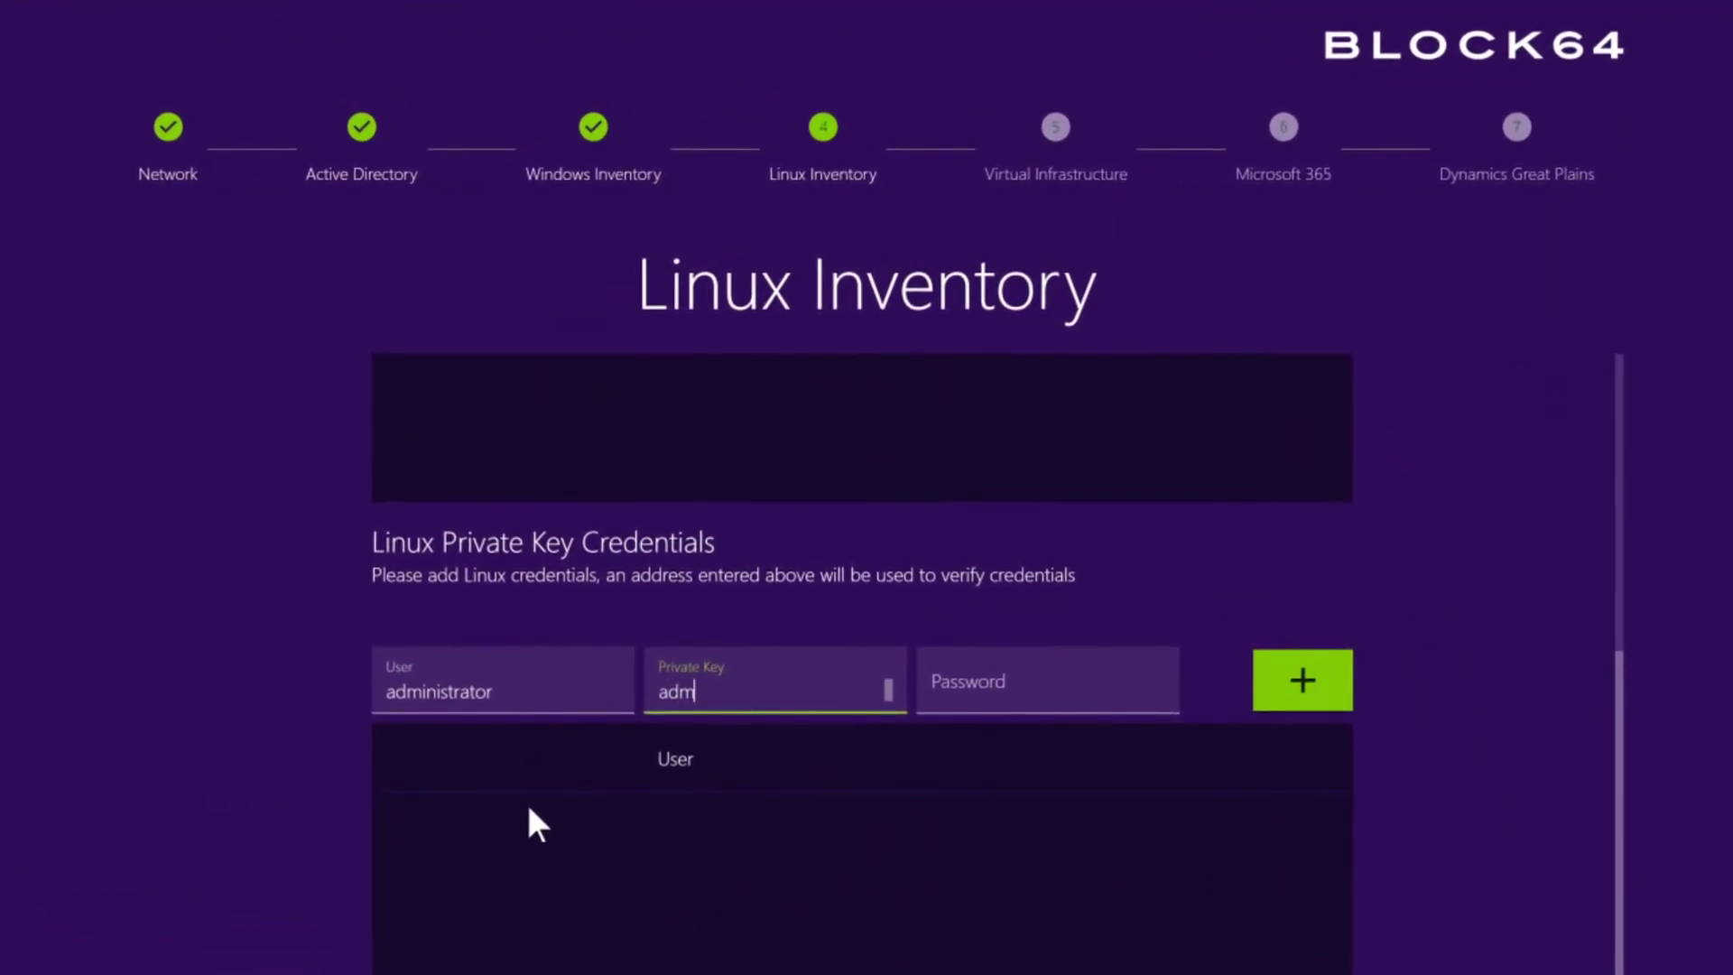
{"action": "type", "text": "inistrator"}
{"action": "key", "text": "Tab"}
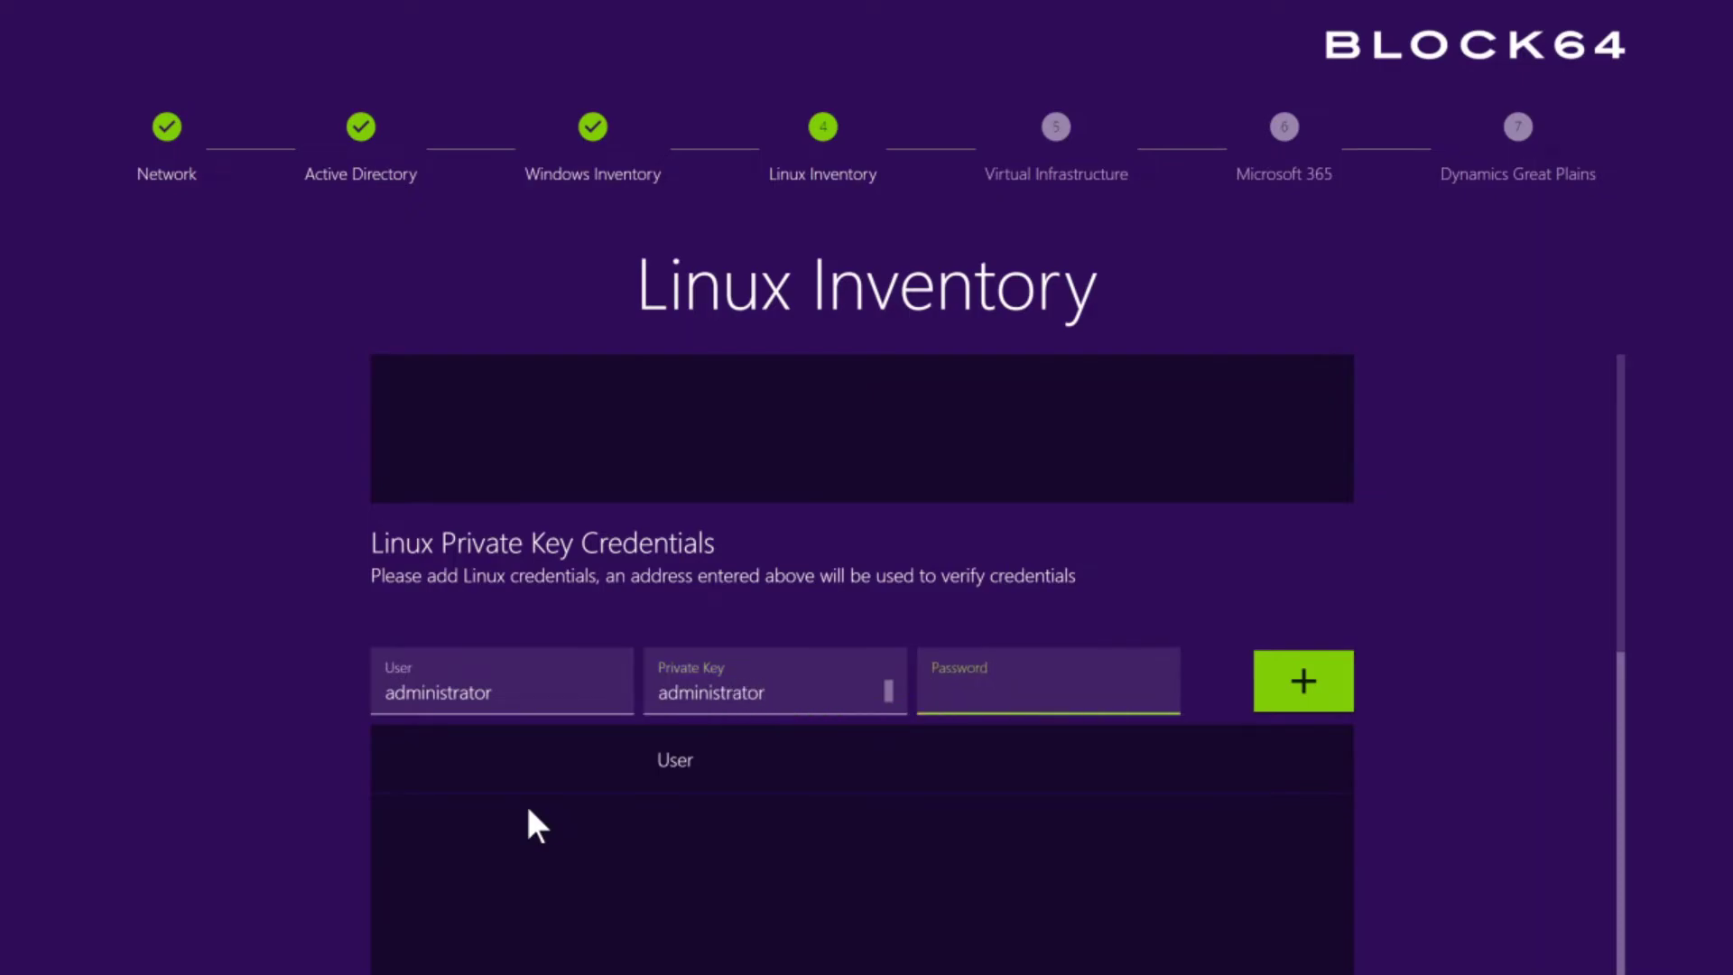
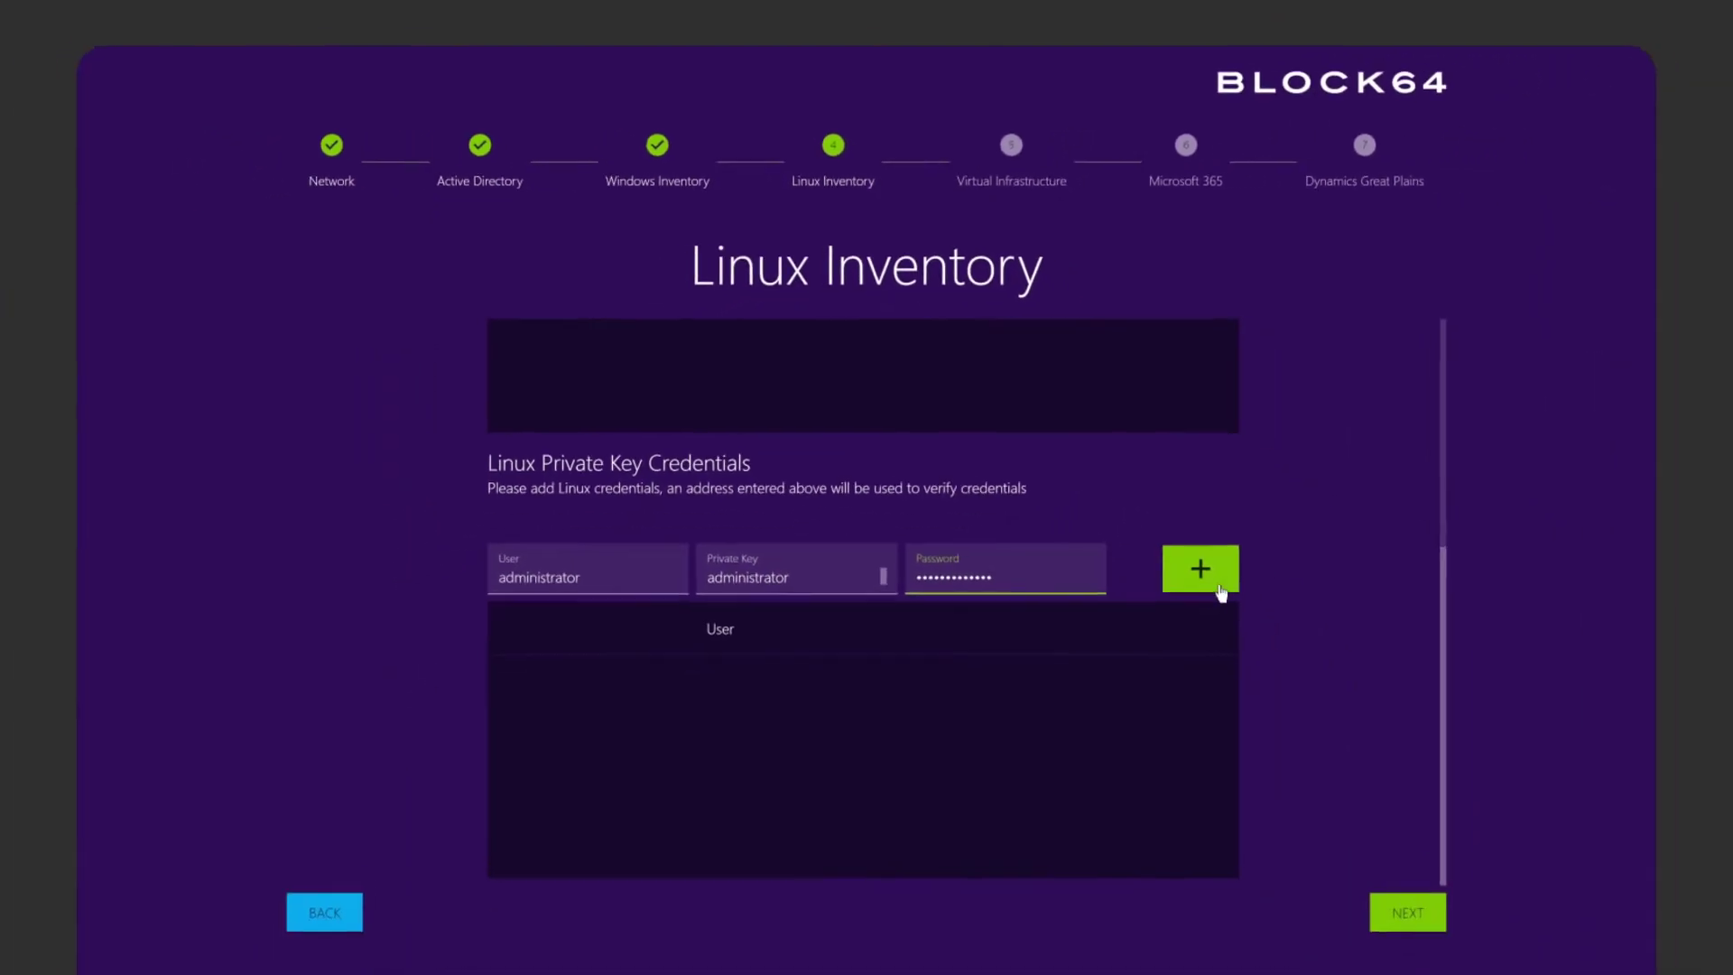
{"action": "left_click", "coordinate": [1158, 523]}
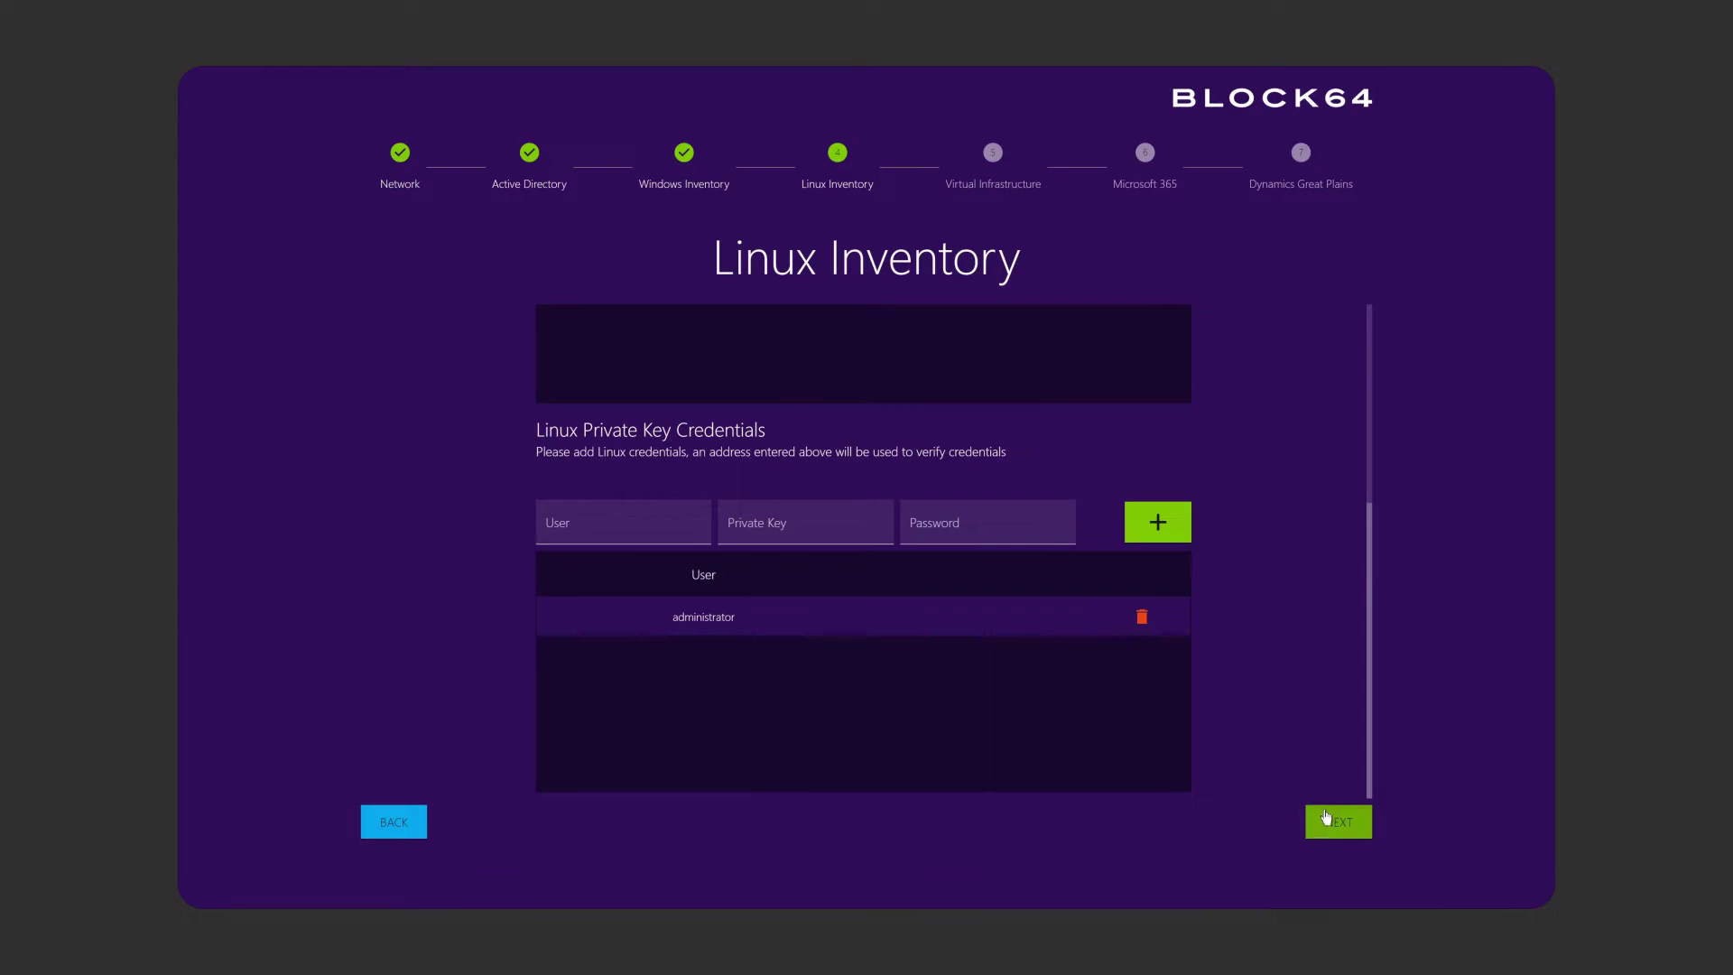
- Add vCenter server 10.1.1.116 on the Virtual Infrastructure step
{"action": "left_click", "coordinate": [1334, 823]}
{"action": "type", "text": "10."}
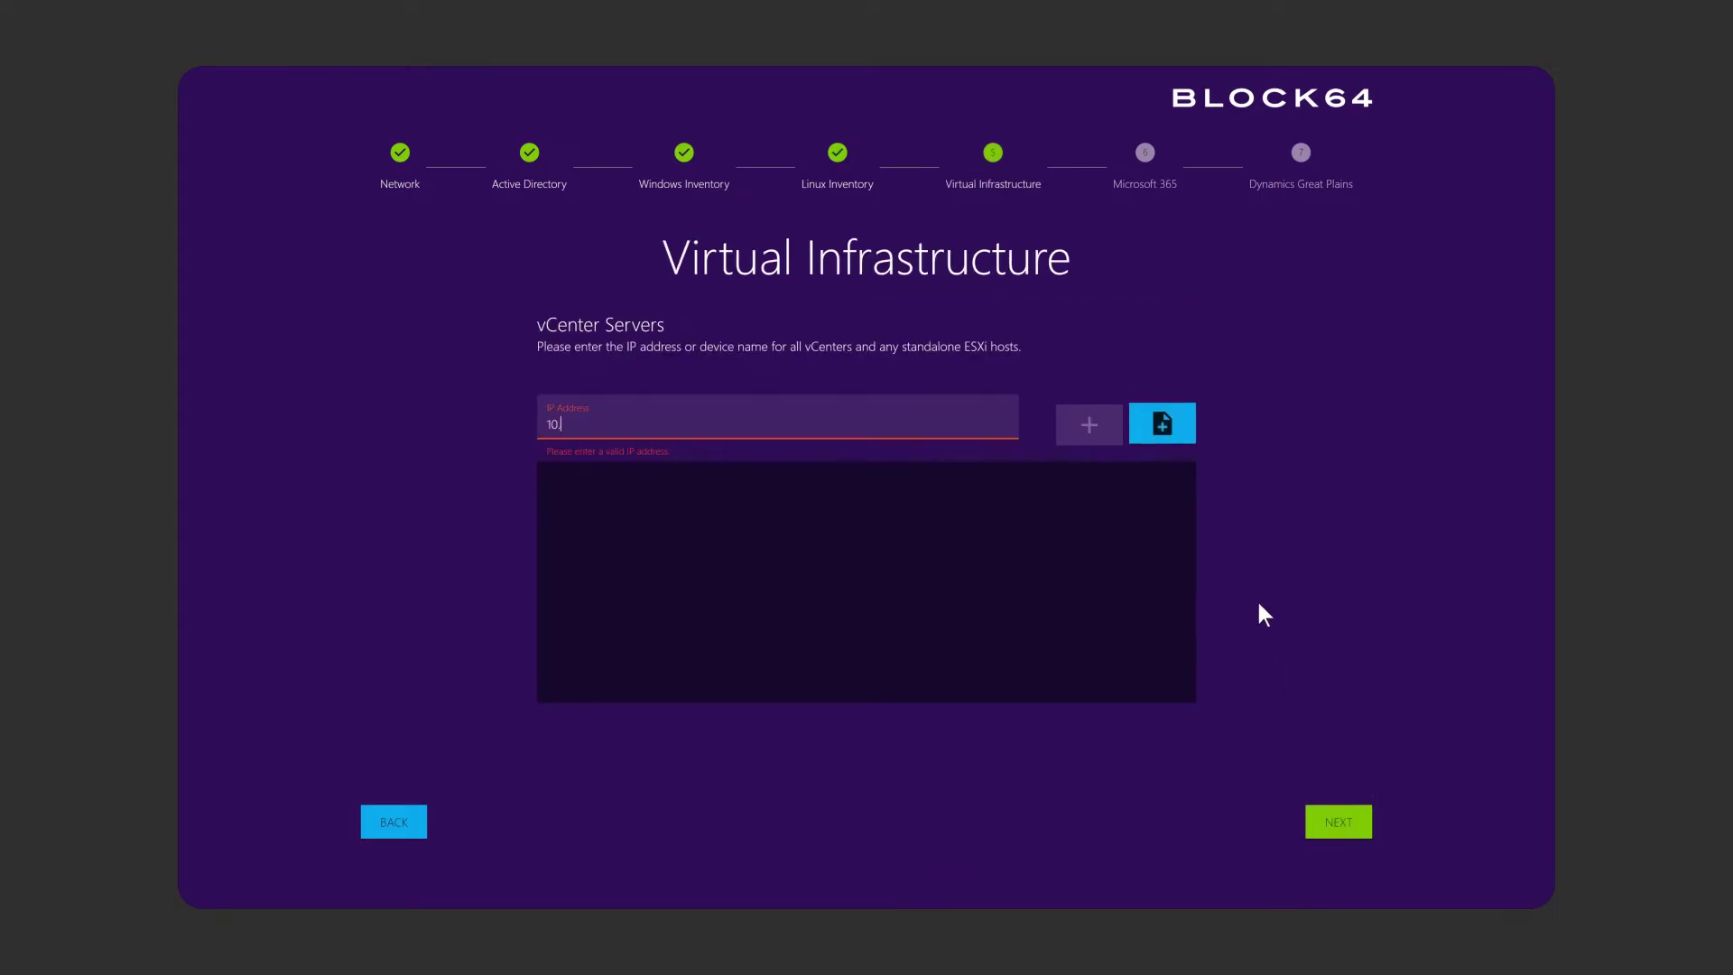
{"action": "type", "text": "1.1.116"}
{"action": "left_click", "coordinate": [1091, 421]}
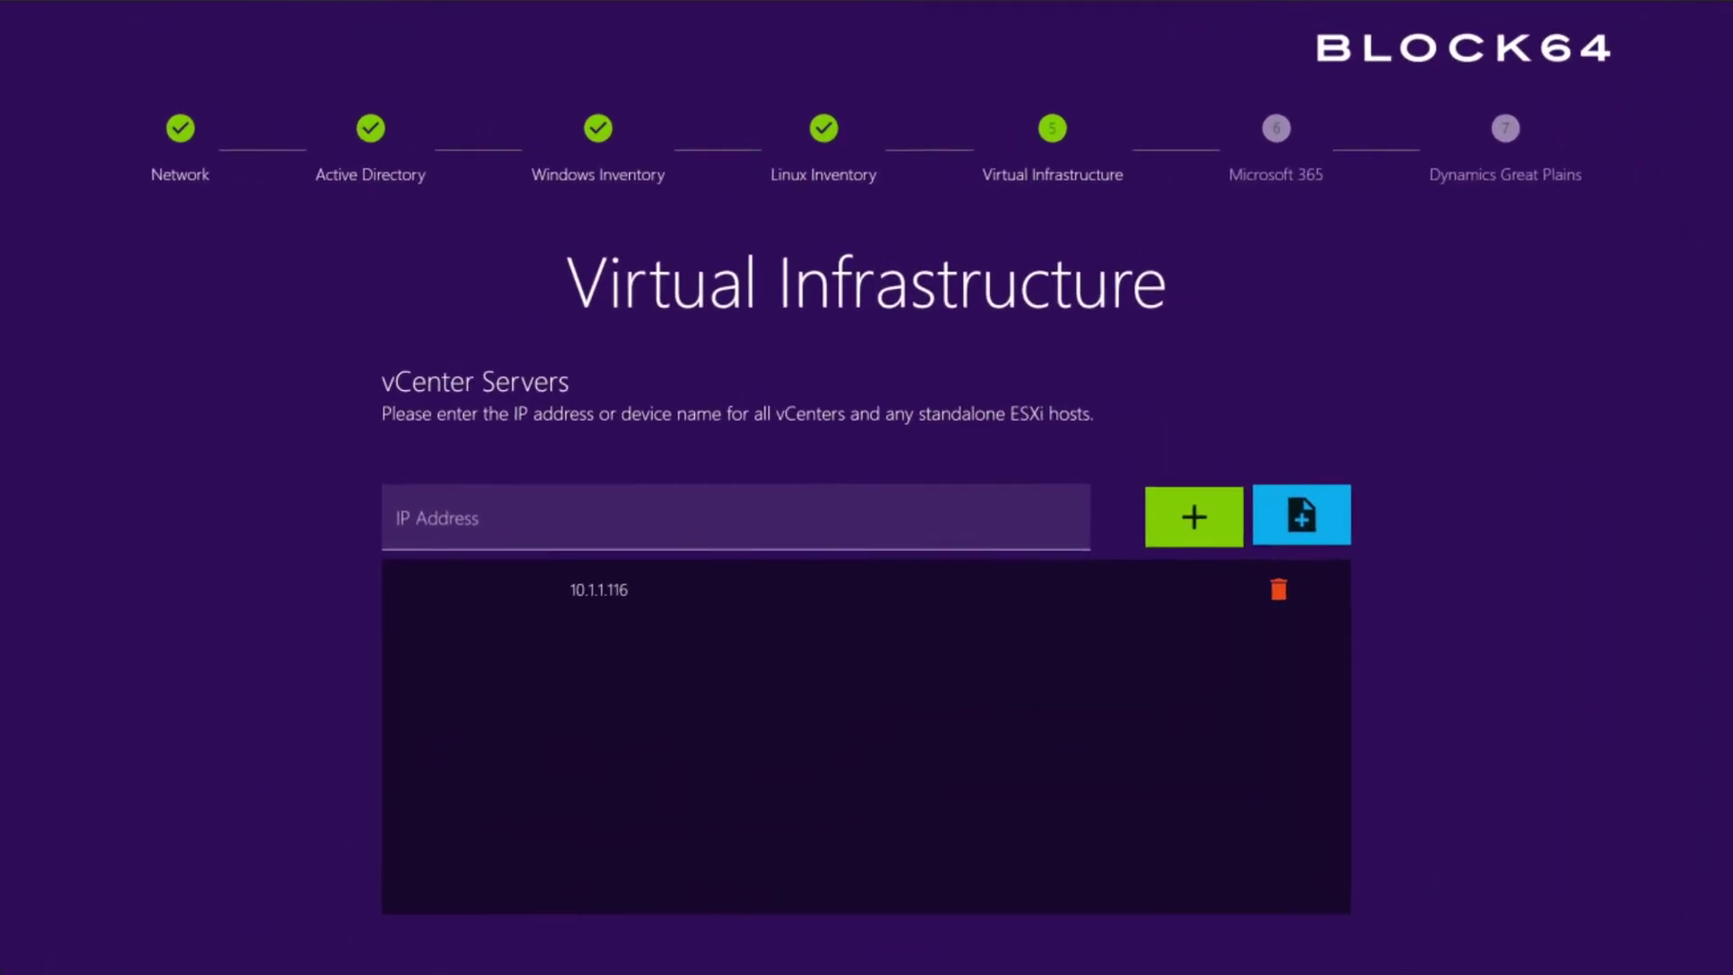
{"action": "left_click", "coordinate": [1421, 931]}
{"action": "type", "text": "mple"}
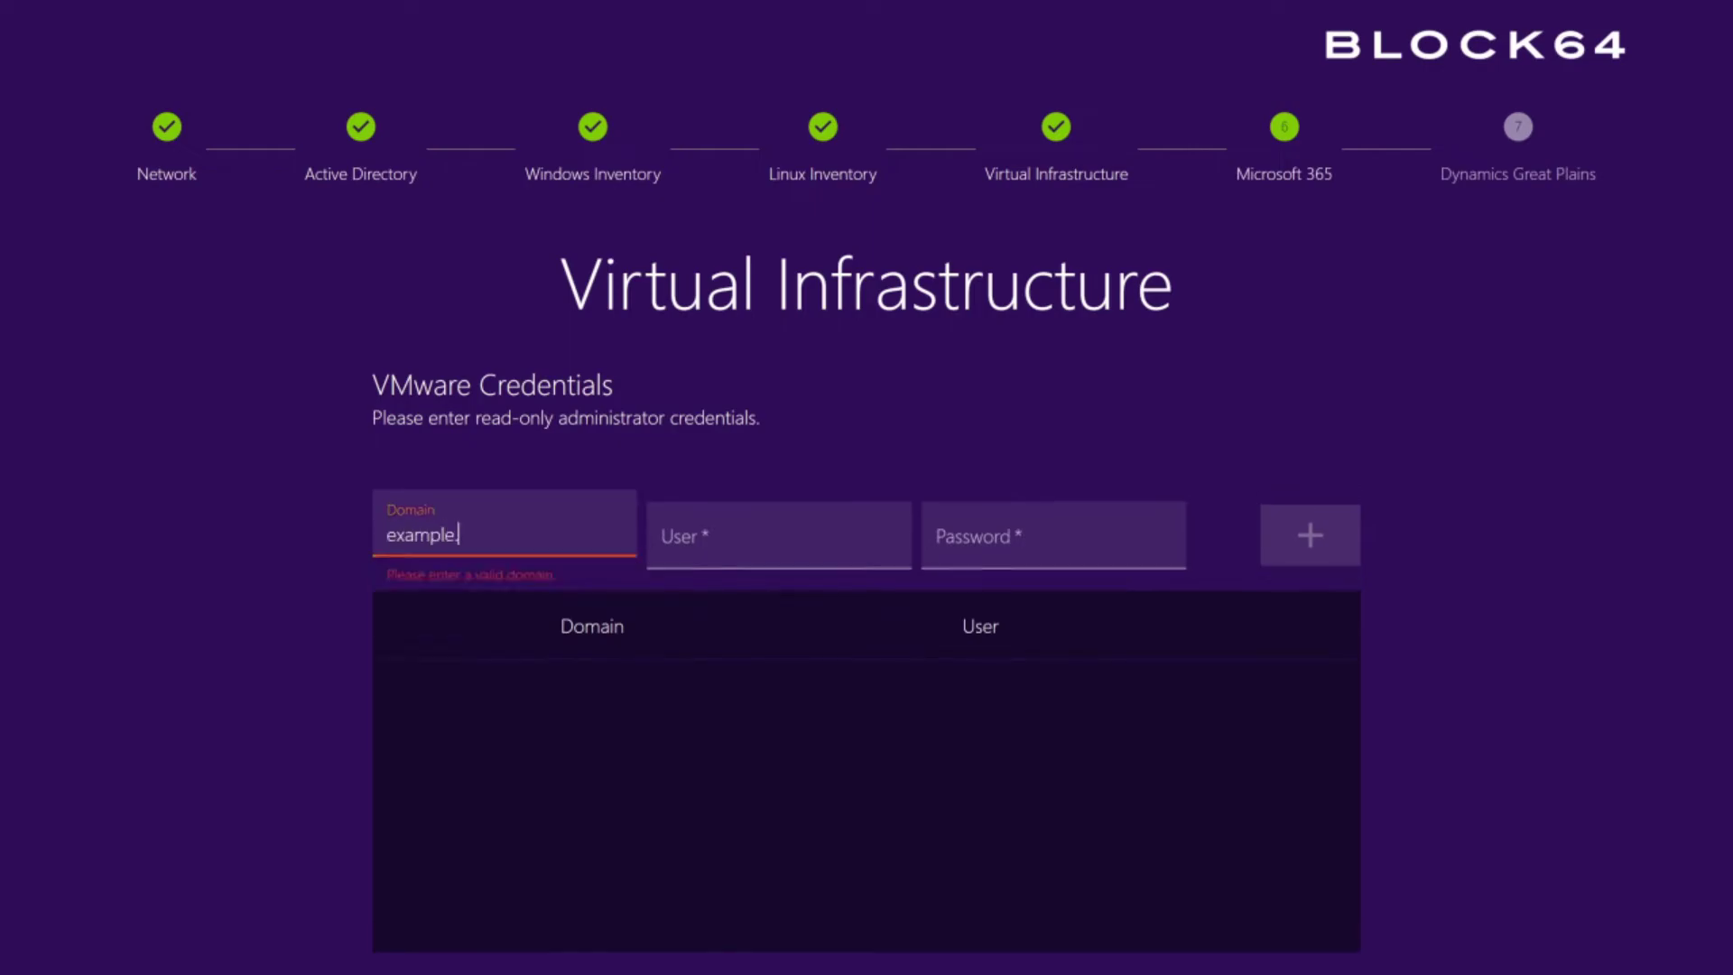
{"action": "type", "text": ".com"}
- Add a VMware credential for administrator at example.com and advance to Microsoft 365
{"action": "key", "text": "Tab"}
{"action": "type", "text": "administrator"}
{"action": "key", "text": "Tab"}
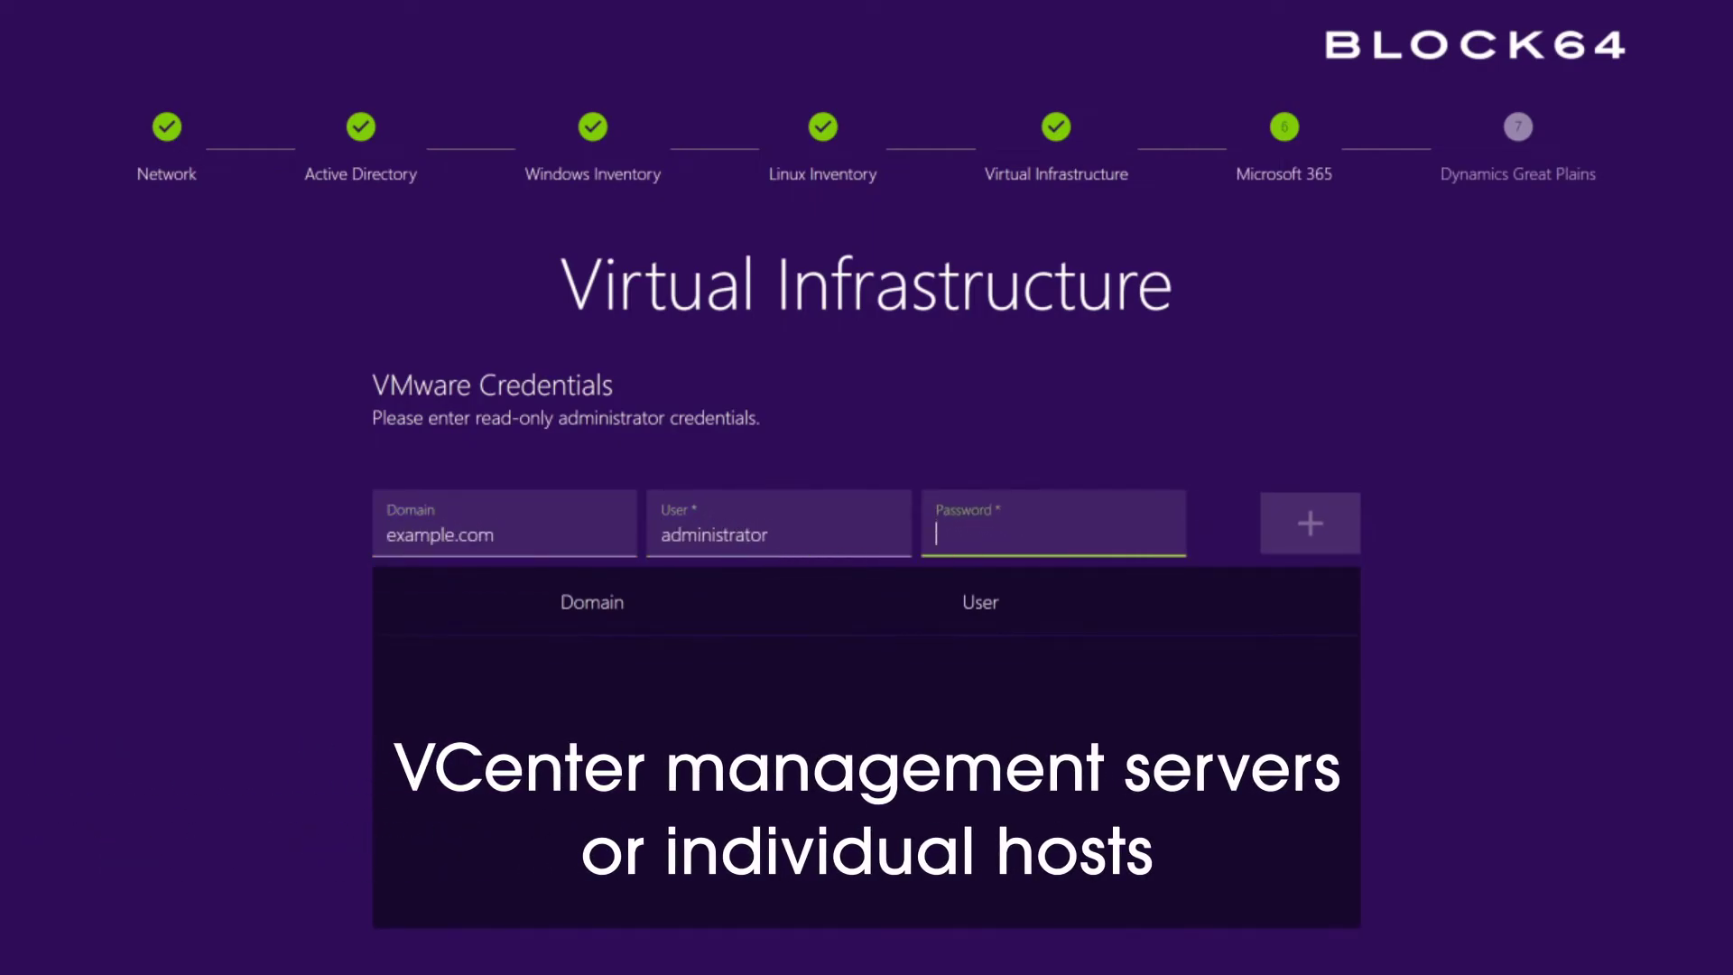
{"action": "type", "text": "******"}
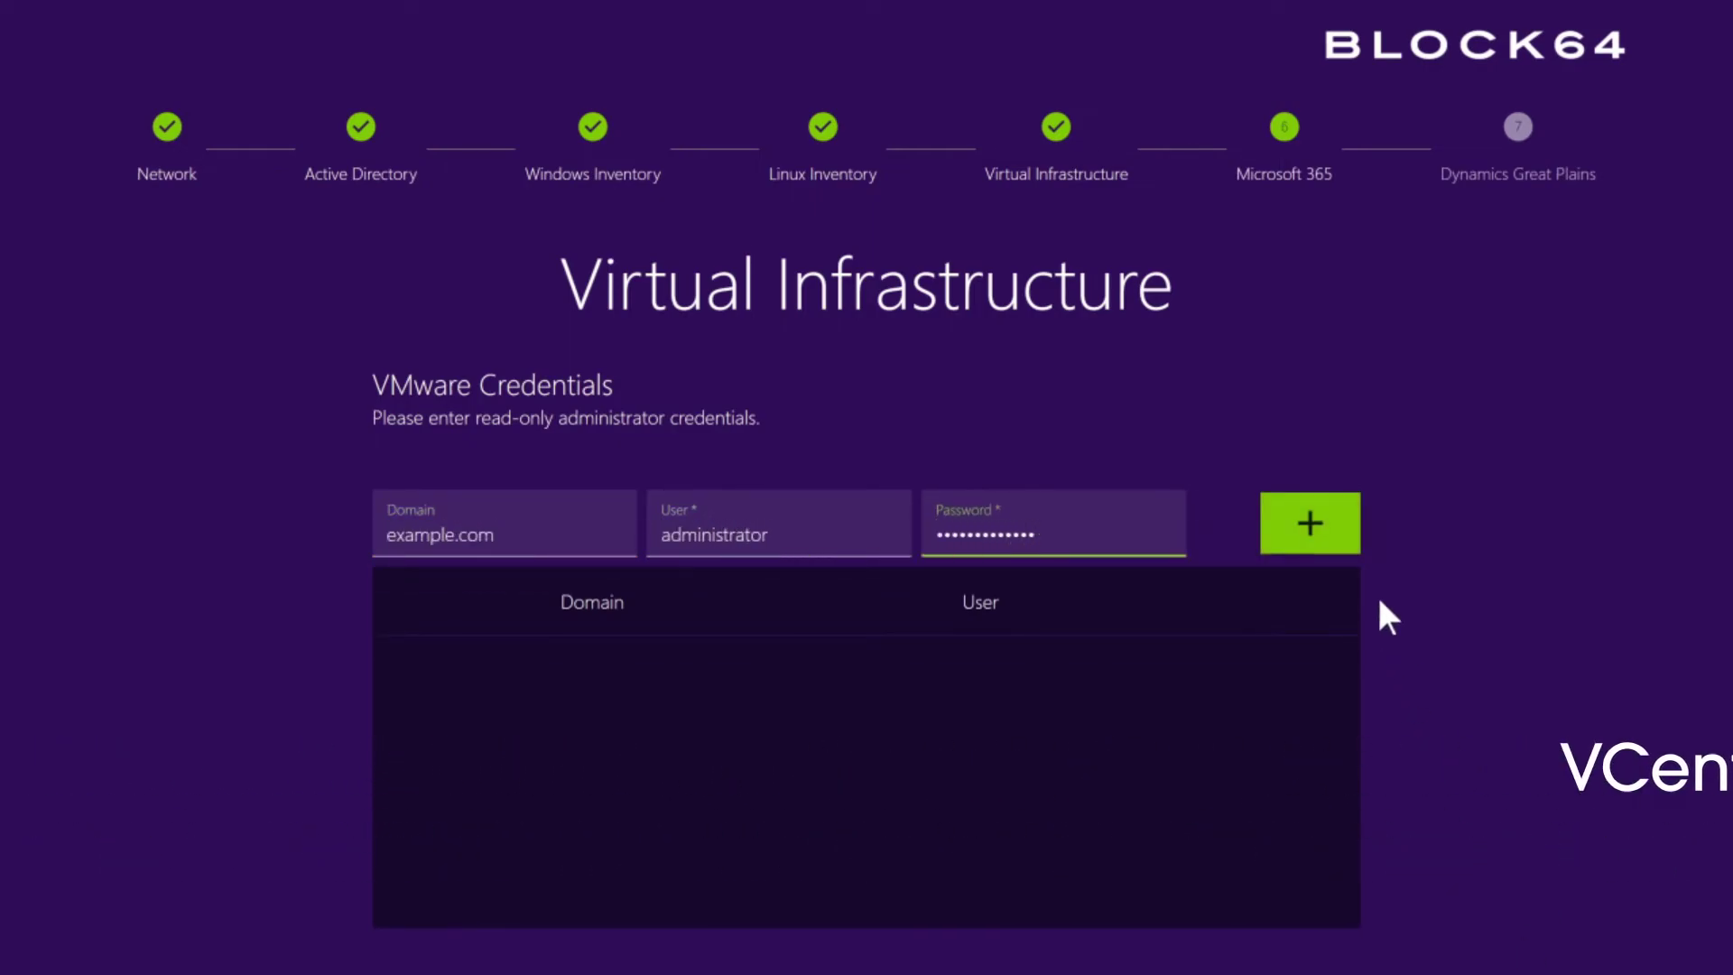
{"action": "left_click", "coordinate": [1315, 539]}
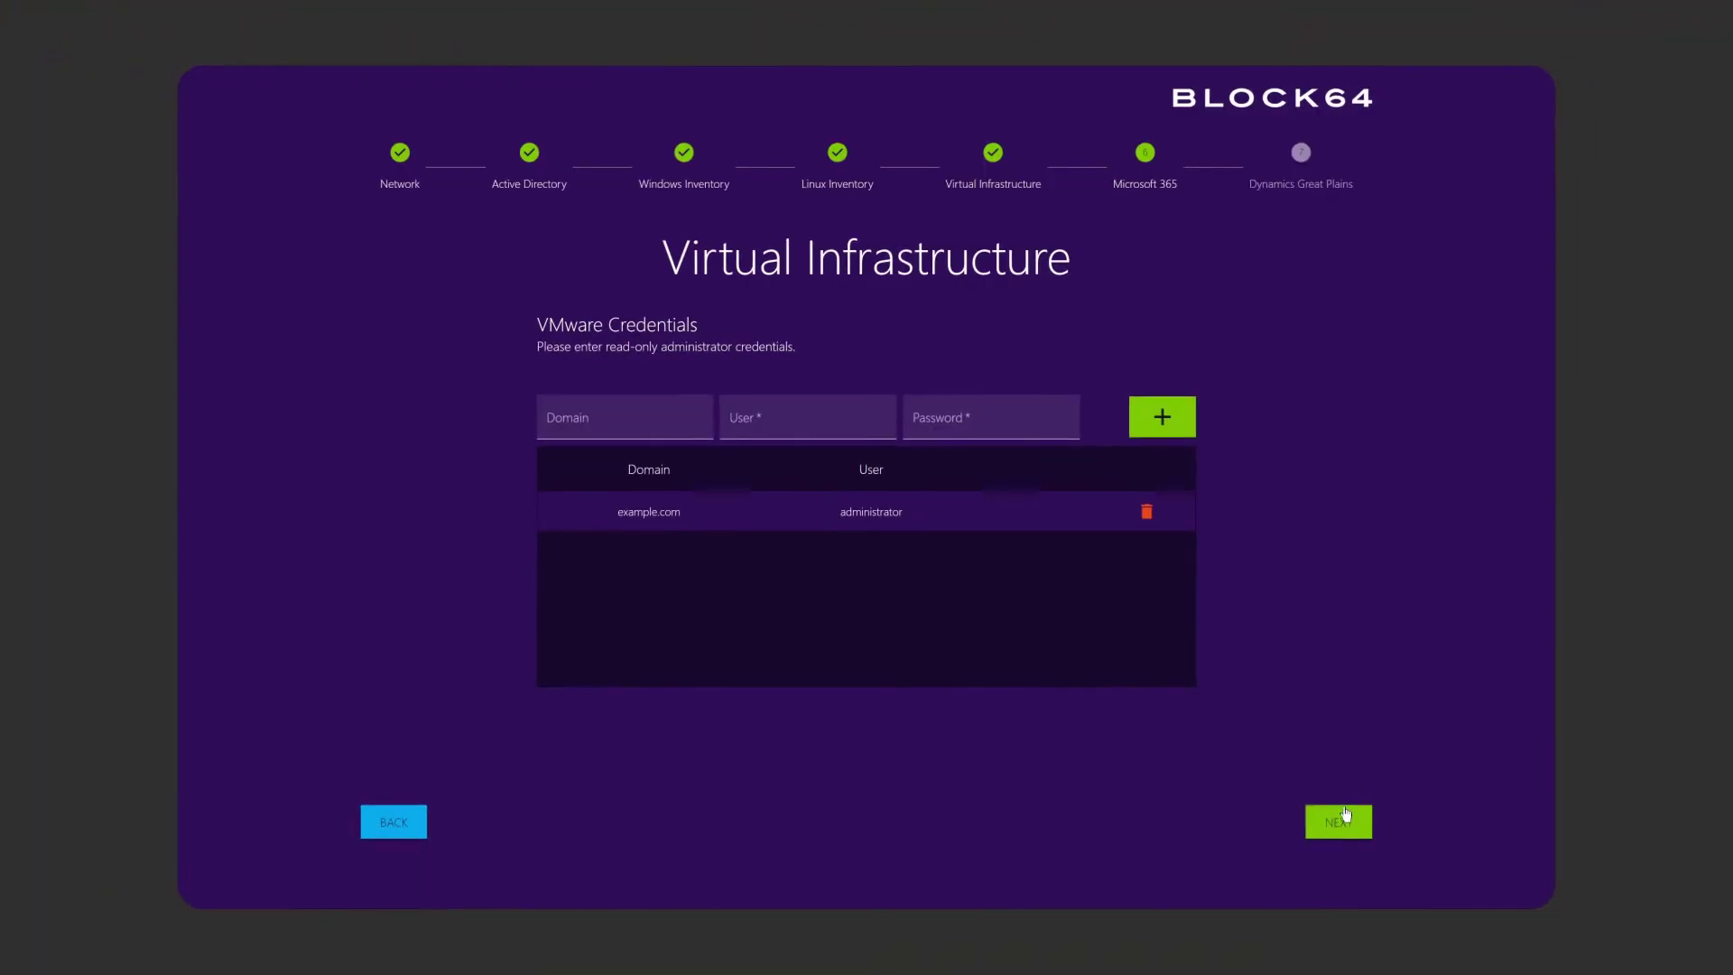
{"action": "left_click", "coordinate": [1337, 823]}
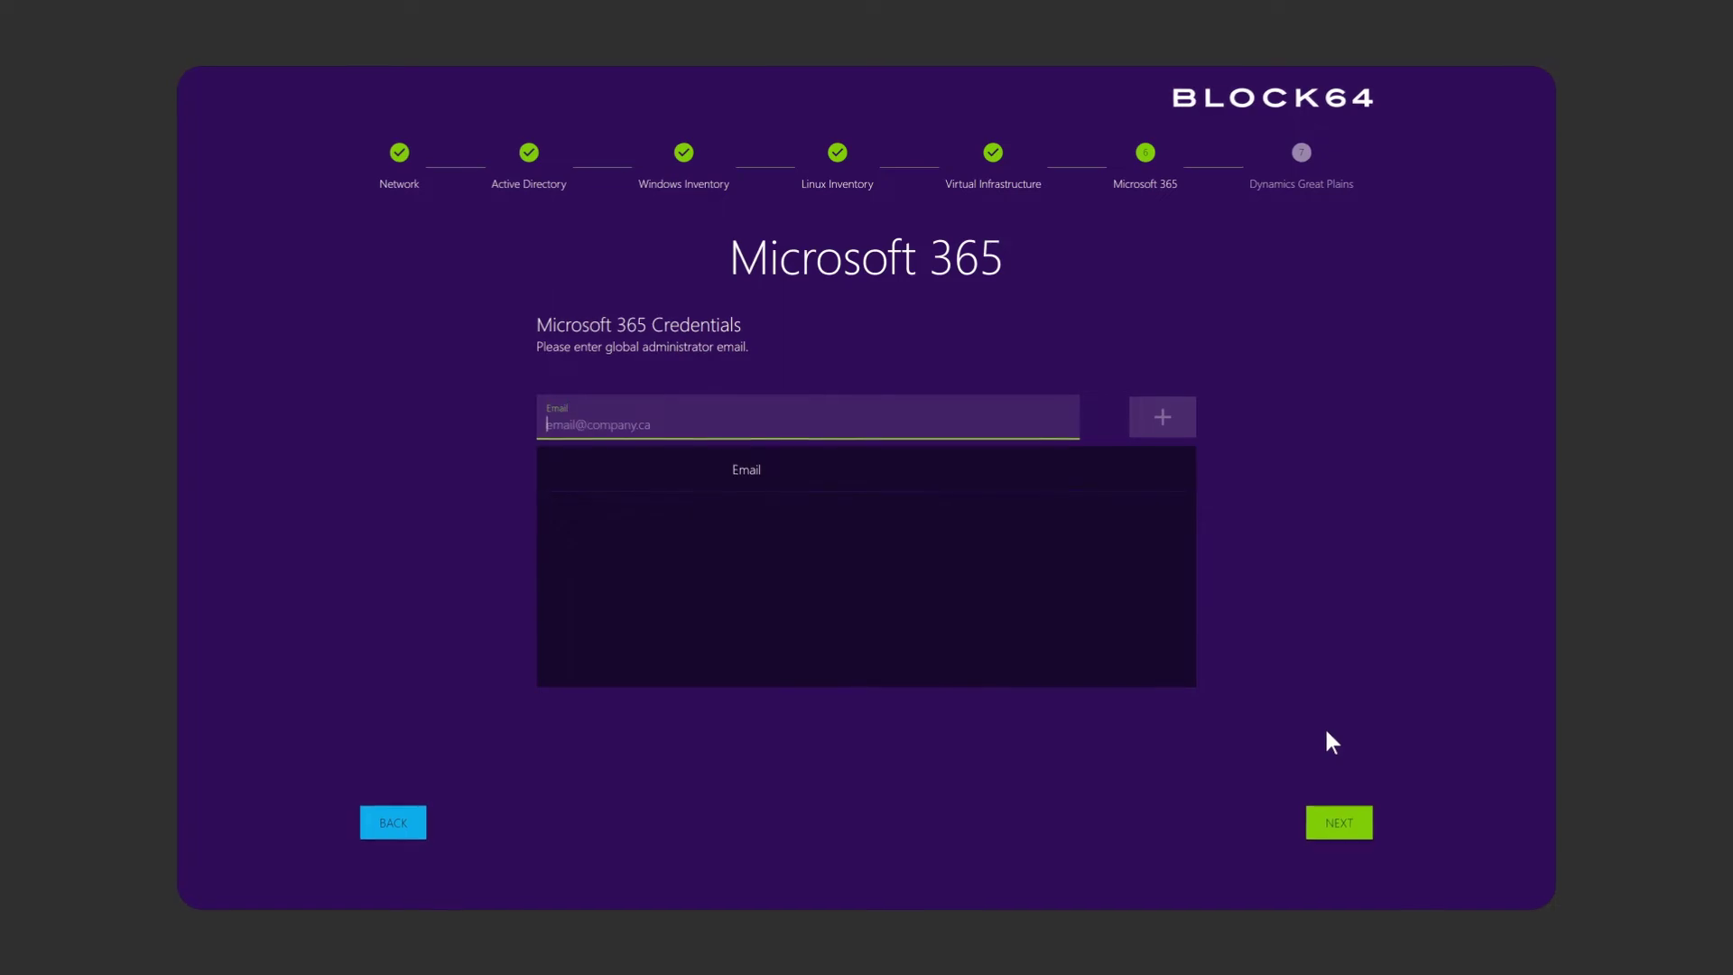
{"action": "type", "text": "email@"}
{"action": "type", "text": "company."}
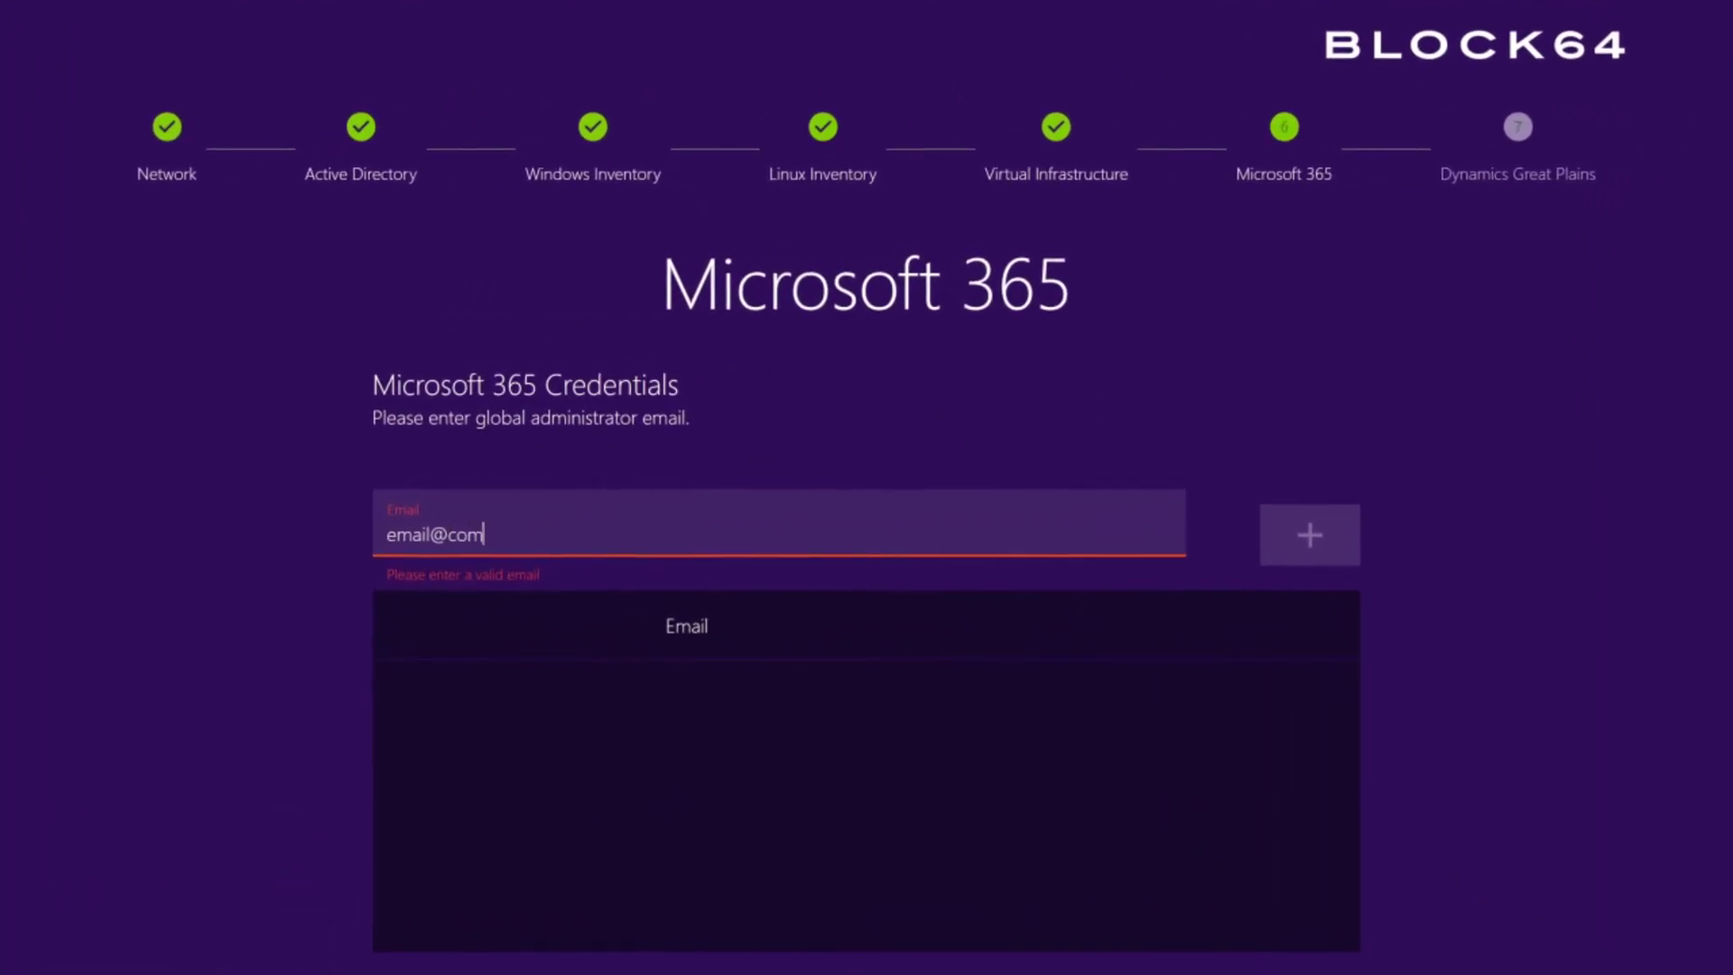
{"action": "type", "text": "ca"}
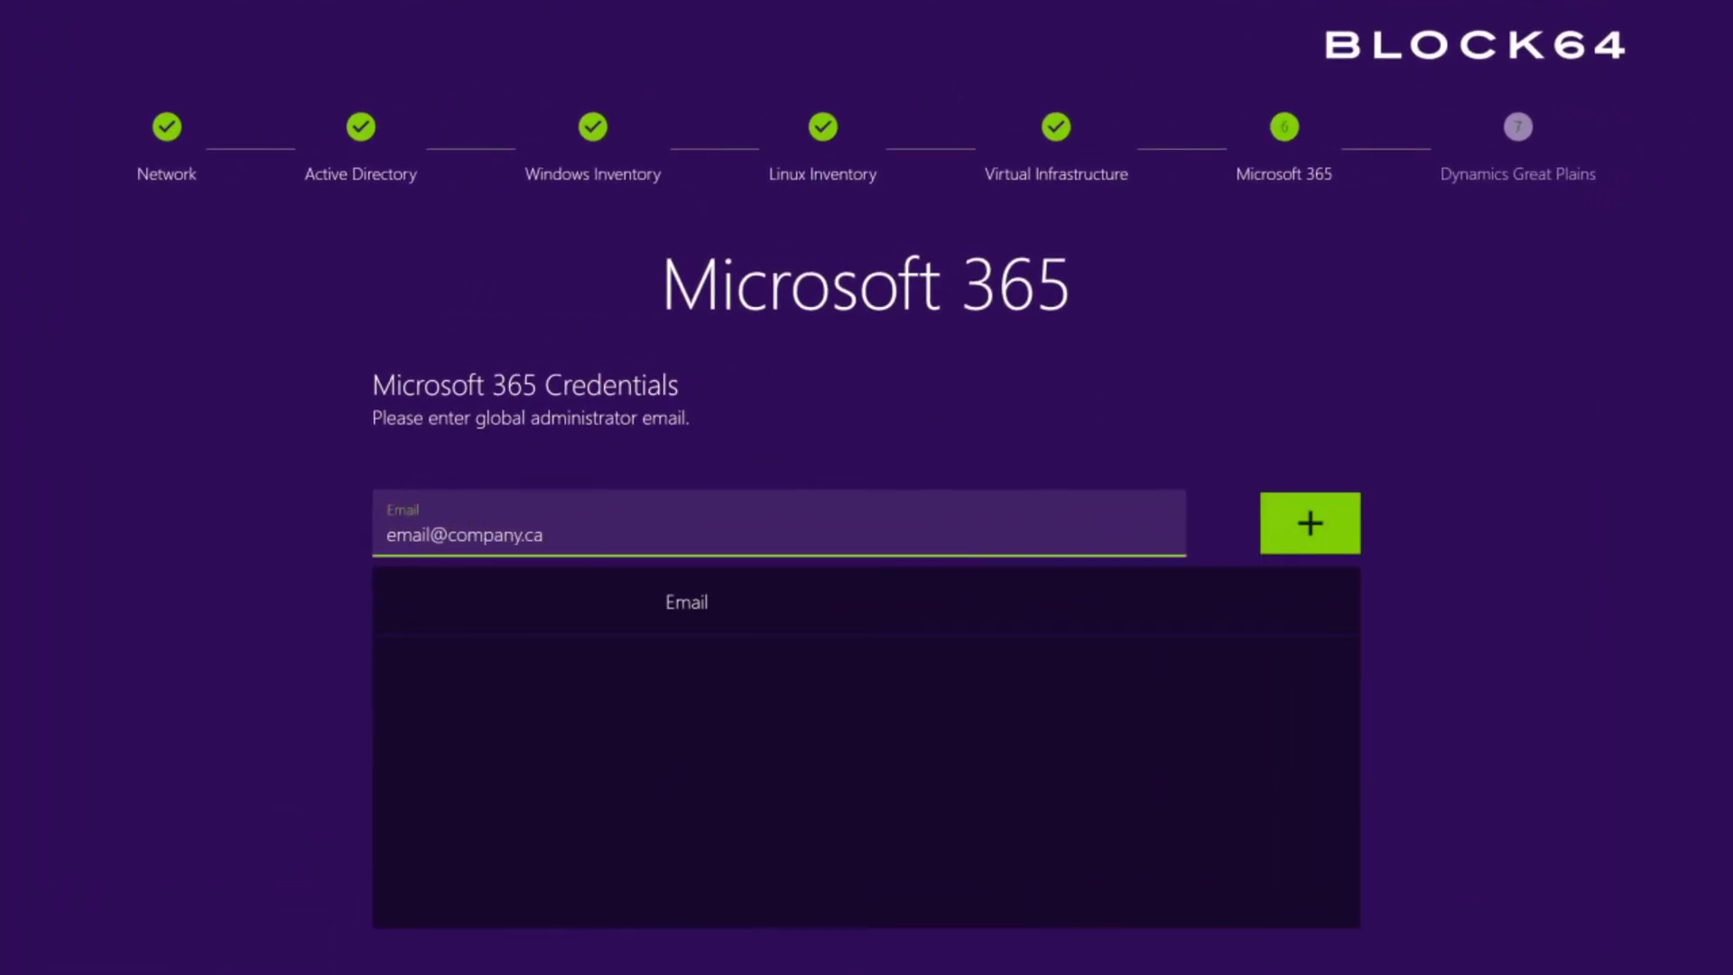
{"action": "left_click", "coordinate": [1309, 526]}
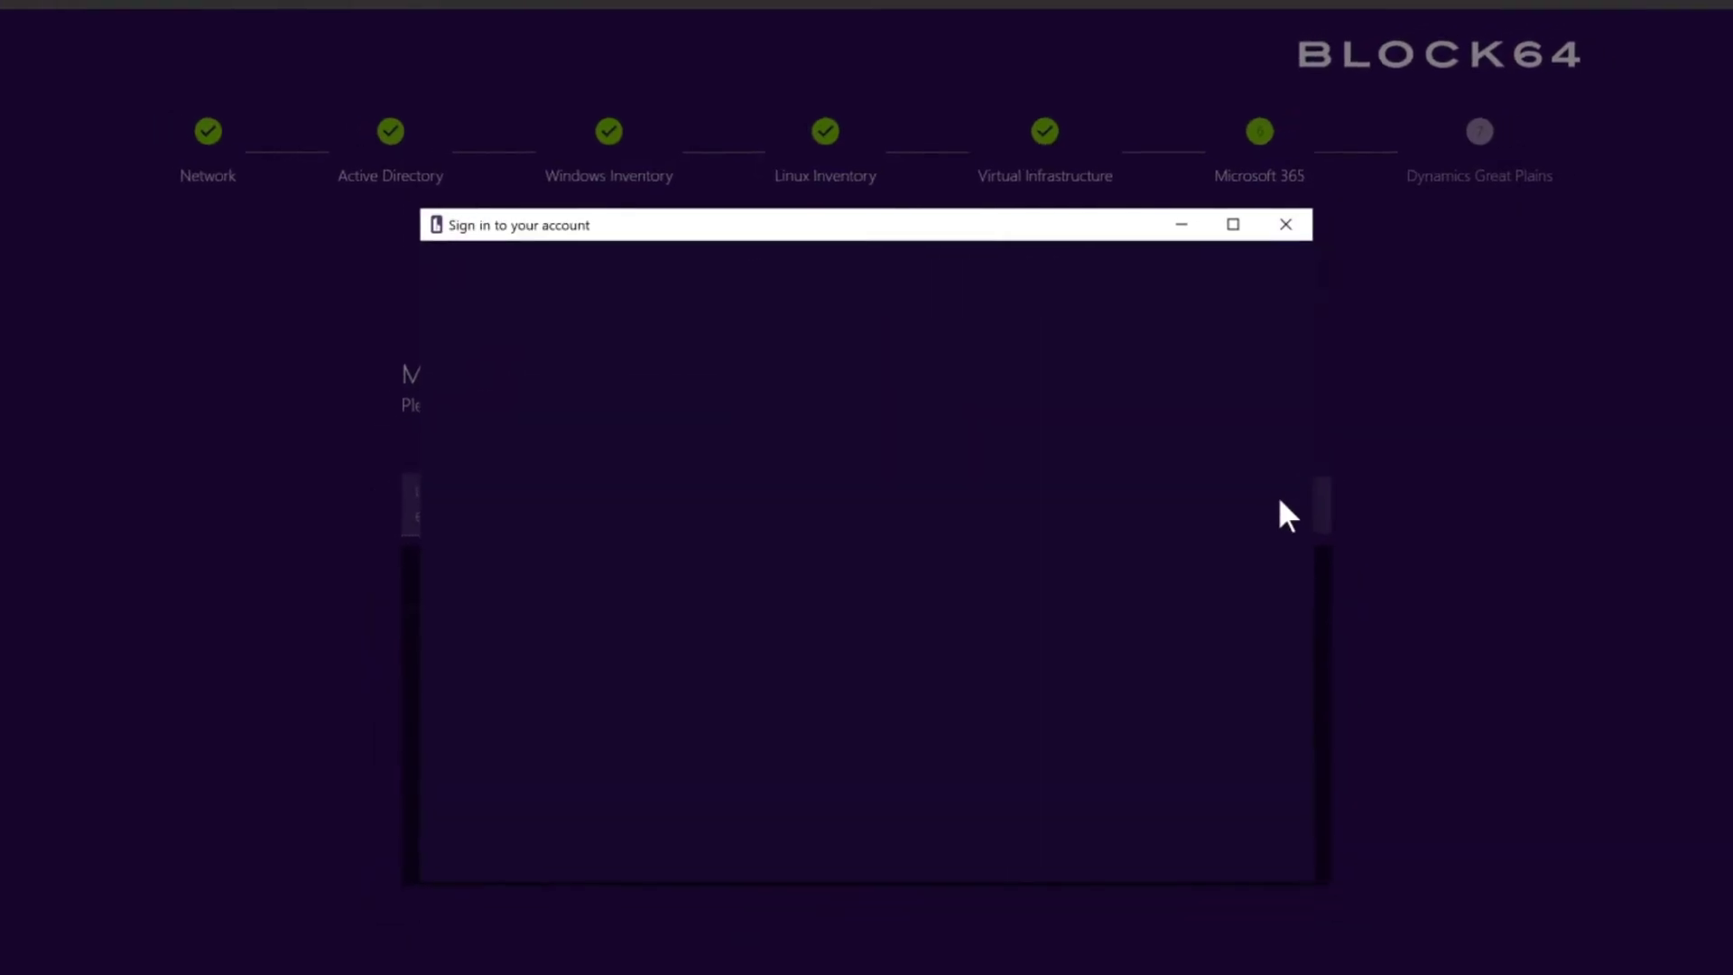